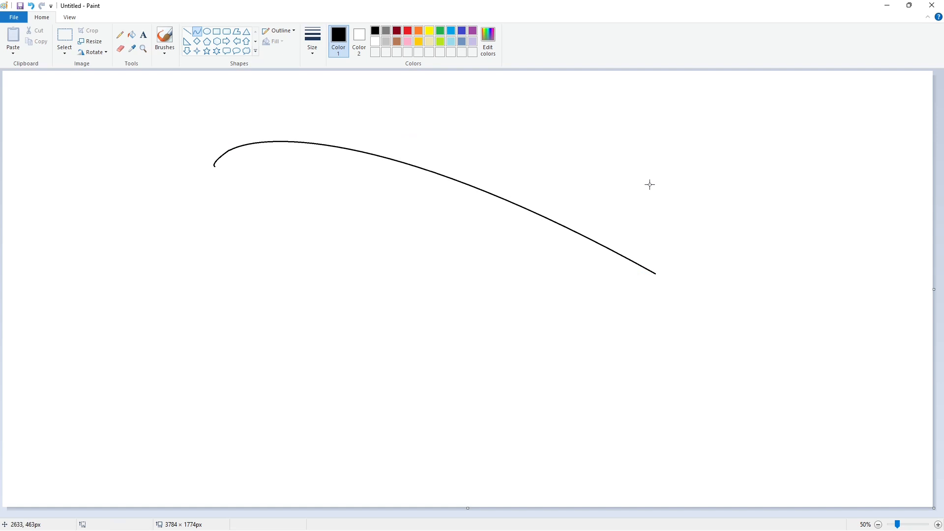
# - Draw curves for the inner back line, the brow and the lower edge of the big cat's ear
pyautogui.moveTo(214, 166)
pyautogui.mouseDown()
pyautogui.moveTo(279, 150)
pyautogui.moveTo(240, 147)
pyautogui.moveTo(267, 163)
pyautogui.moveTo(528, 212)
pyautogui.mouseUp()
pyautogui.click(242, 147)
pyautogui.click(345, 161)
pyautogui.click(267, 163)
pyautogui.click(320, 164)
pyautogui.moveTo(333, 171)
pyautogui.mouseDown()
pyautogui.moveTo(311, 139)
pyautogui.moveTo(409, 158)
pyautogui.mouseUp()
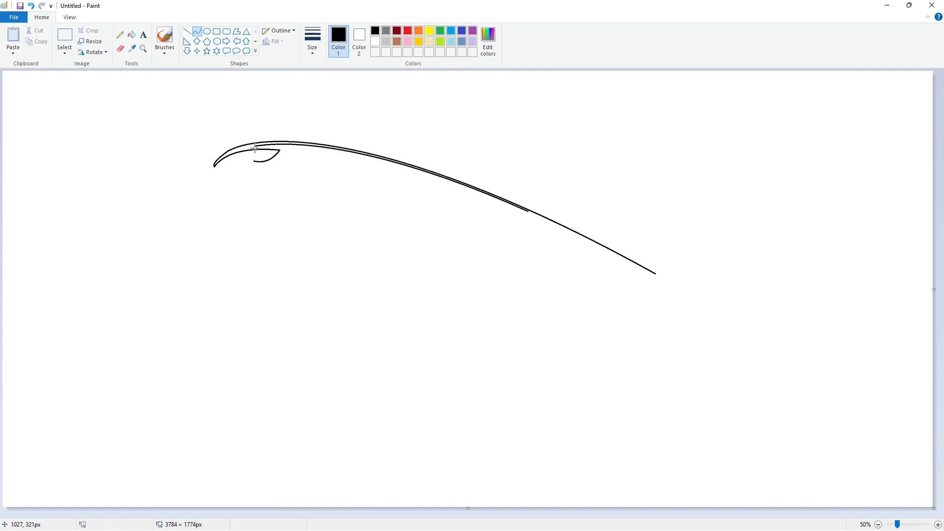
# - Add the ear's tip and inner detail curves, and outline the eye below the brow
pyautogui.moveTo(255, 147); pyautogui.dragTo(286, 146)
pyautogui.moveTo(346, 163)
pyautogui.mouseDown()
pyautogui.moveTo(269, 149)
pyautogui.moveTo(284, 152)
pyautogui.moveTo(220, 173)
pyautogui.moveTo(239, 160)
pyautogui.mouseUp()
pyautogui.click(310, 163)
pyautogui.click(319, 155)
pyautogui.click(250, 180)
pyautogui.moveTo(230, 166); pyautogui.dragTo(215, 176)
pyautogui.click(253, 169)
pyautogui.hotkey('ctrl', 'z')
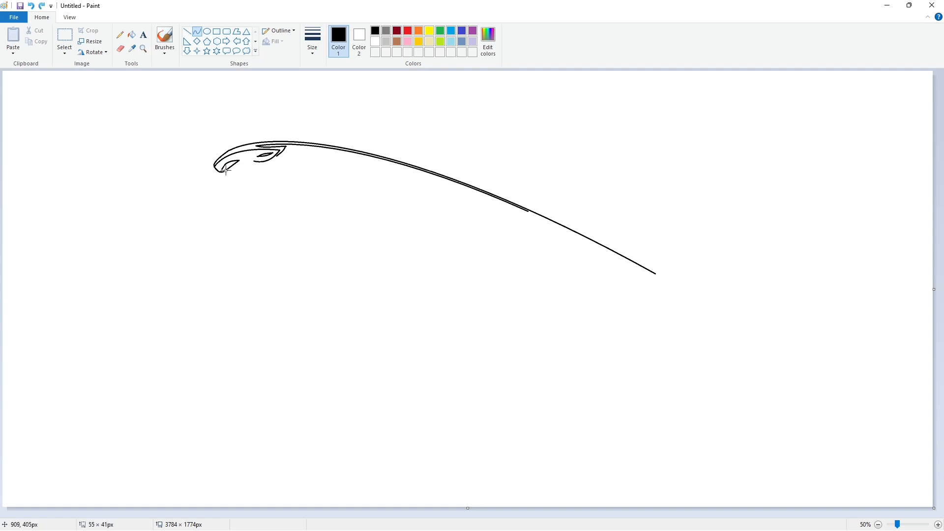
# - Draw the inner eye shape, the nose bridge and the muzzle with curves, down to the upper edge of the mouth
pyautogui.click(224, 159)
pyautogui.moveTo(224, 167)
pyautogui.mouseDown()
pyautogui.moveTo(237, 166)
pyautogui.moveTo(197, 186)
pyautogui.mouseUp()
pyautogui.click(229, 170)
pyautogui.click(272, 174)
pyautogui.click(205, 183)
pyautogui.click(266, 187)
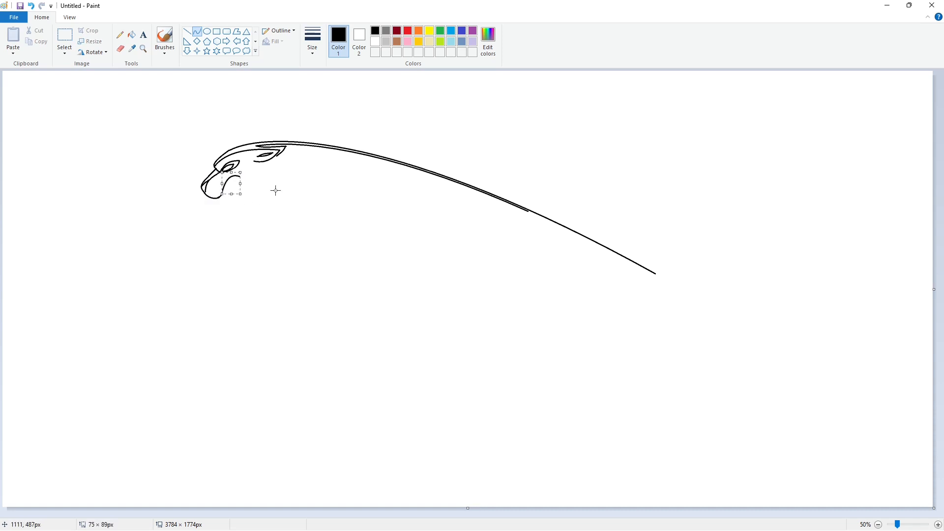
# - Draw the outer curve of the open mouth and the upper lip contours beneath the muzzle
pyautogui.click(260, 192)
pyautogui.moveTo(243, 188)
pyautogui.mouseDown()
pyautogui.moveTo(246, 201)
pyautogui.moveTo(214, 205)
pyautogui.moveTo(226, 204)
pyautogui.moveTo(231, 184)
pyautogui.moveTo(220, 195)
pyautogui.moveTo(238, 193)
pyautogui.moveTo(231, 217)
pyautogui.mouseUp()
pyautogui.click(250, 194)
pyautogui.hotkey('ctrl', 'z')
pyautogui.click(215, 205)
pyautogui.click(221, 204)
pyautogui.click(220, 195)
# - Close the mouth shape with an inner curve and draw the lower lip and chin
pyautogui.click(284, 200)
pyautogui.click(280, 211)
pyautogui.click(262, 211)
pyautogui.click(246, 210)
pyautogui.click(235, 213)
pyautogui.click(240, 213)
pyautogui.click(287, 212)
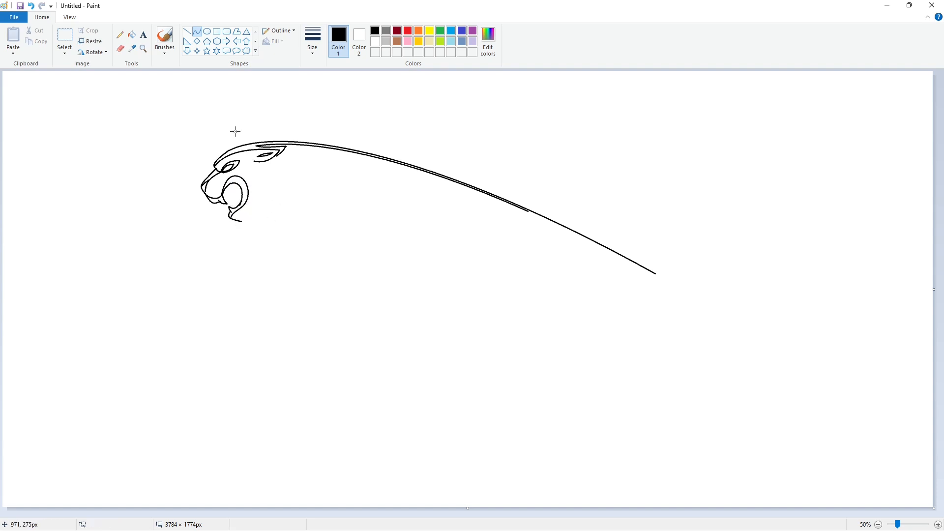
# - Fill the eye, nose, lip and mouth shapes with black
pyautogui.click(131, 35)
pyautogui.click(217, 198)
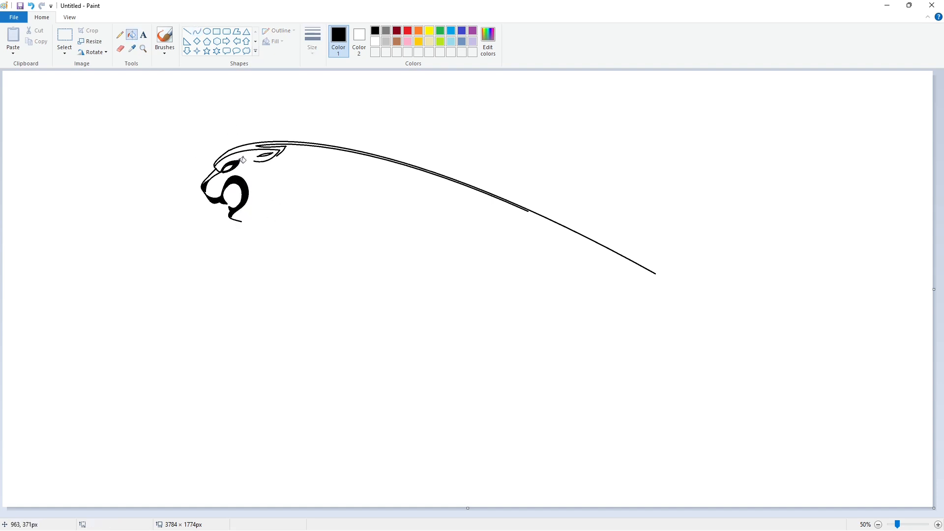
pyautogui.click(247, 146)
pyautogui.hotkey('ctrl', 'z')
pyautogui.click(247, 149)
pyautogui.hotkey('ctrl', 'z')
pyautogui.click(254, 147)
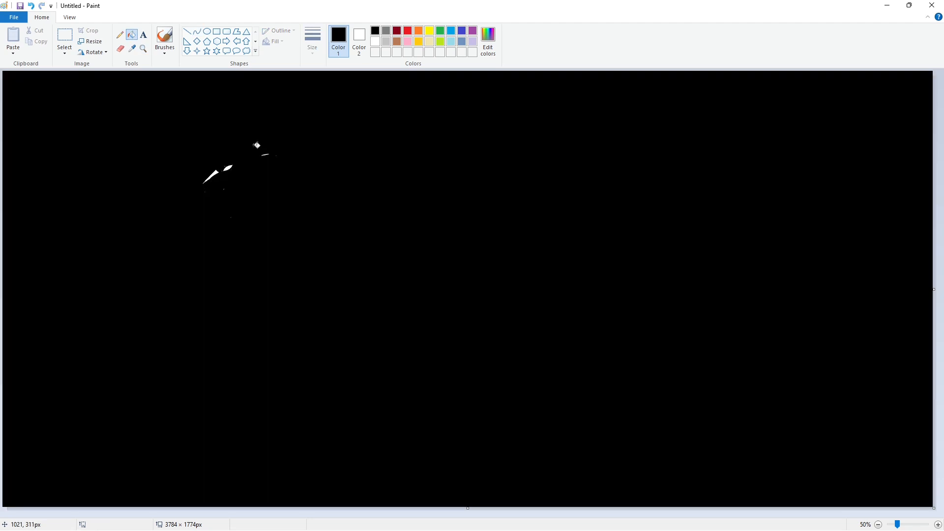
pyautogui.hotkey('ctrl', 'z')
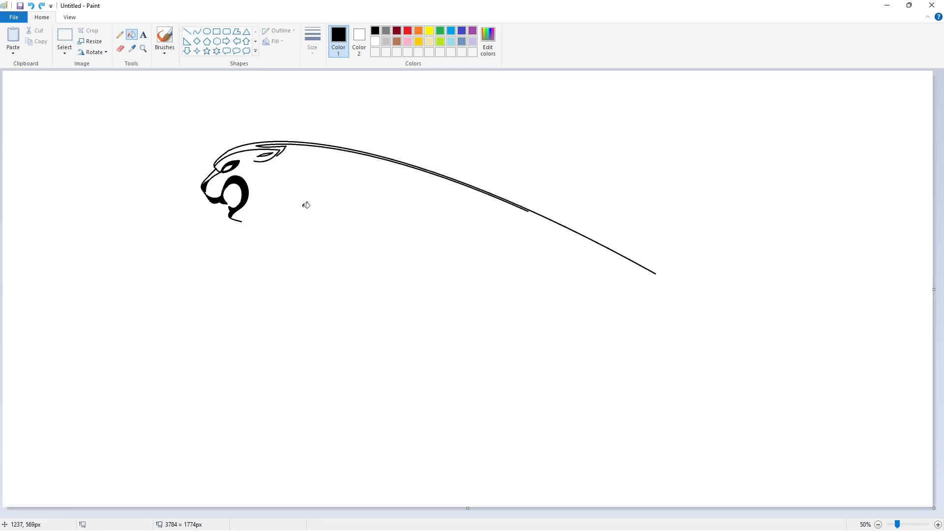
# - Draw a thin white highlight curve inside the black band around the mouth
pyautogui.click(196, 31)
pyautogui.click(375, 42)
pyautogui.click(312, 41)
pyautogui.click(311, 104)
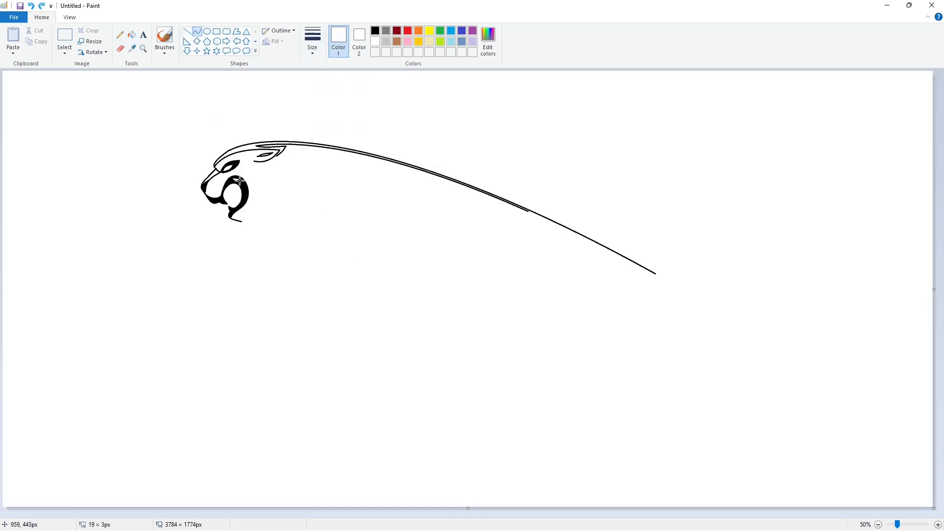
pyautogui.click(913, 519)
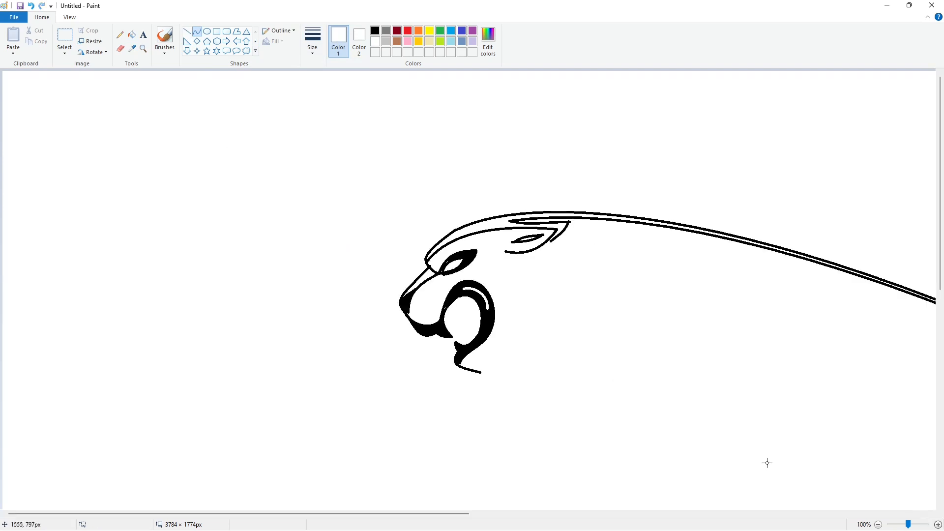
# - Touch up the edges around the mouth and brow with small black and white strokes
pyautogui.click(187, 31)
pyautogui.click(374, 31)
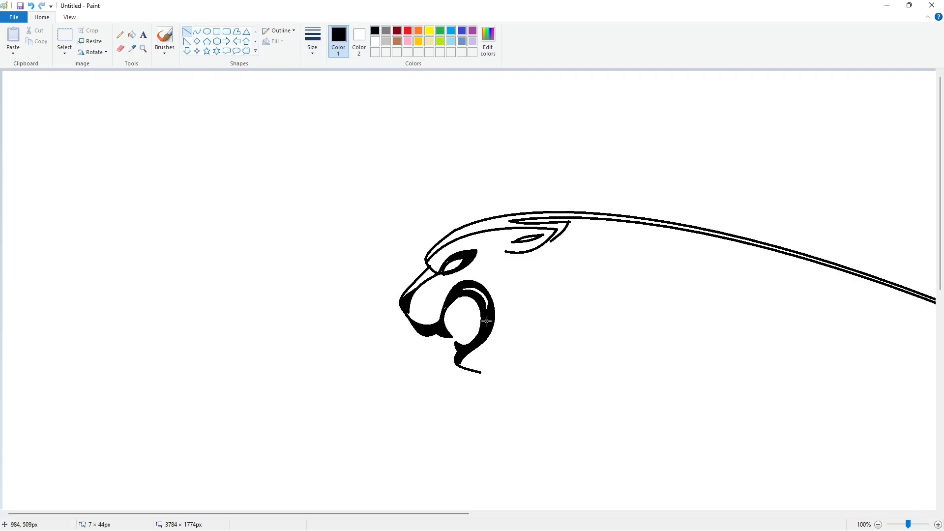
pyautogui.click(120, 34)
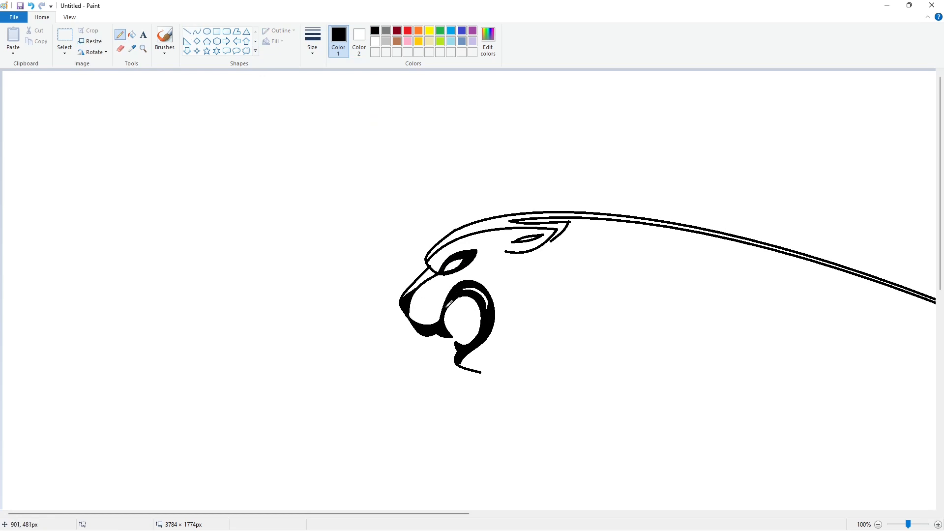
pyautogui.click(187, 31)
pyautogui.click(375, 41)
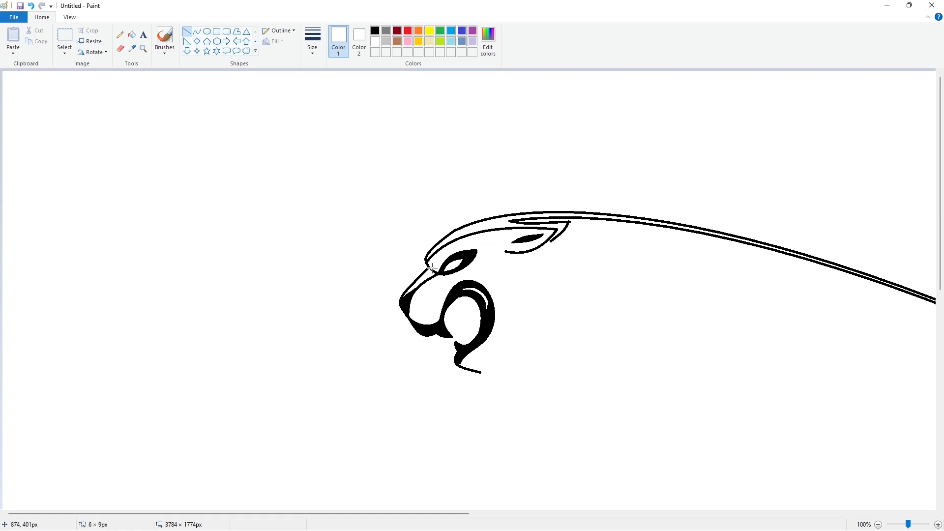
pyautogui.moveTo(429, 263); pyautogui.dragTo(435, 269)
pyautogui.click(374, 31)
pyautogui.click(197, 31)
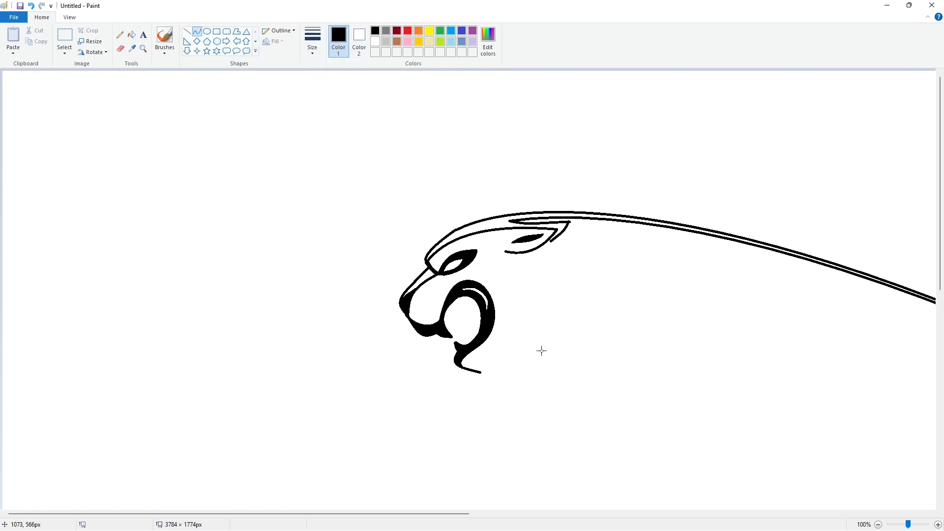
pyautogui.click(878, 525)
pyautogui.click(312, 42)
pyautogui.click(333, 97)
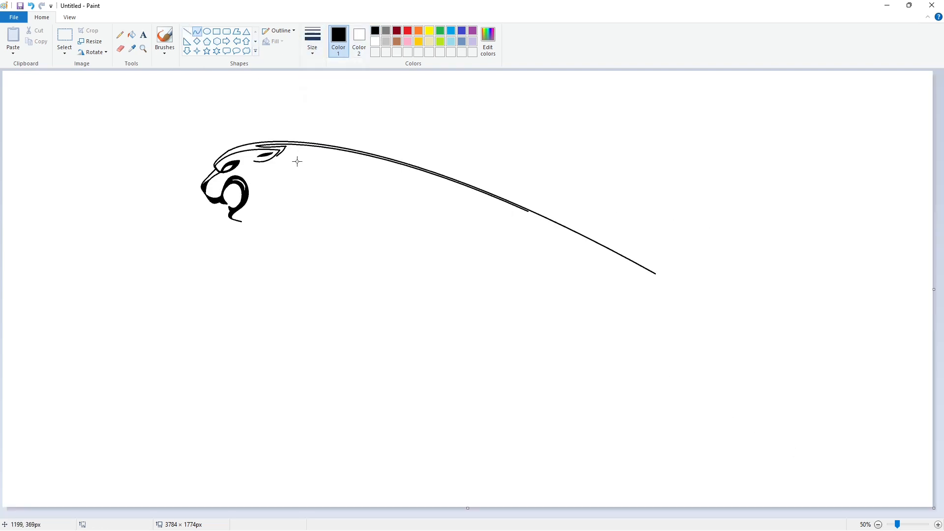
pyautogui.moveTo(244, 221)
pyautogui.mouseDown()
pyautogui.moveTo(257, 207)
pyautogui.moveTo(317, 215)
pyautogui.mouseUp()
pyautogui.click(268, 198)
pyautogui.click(289, 191)
pyautogui.click(396, 217)
pyautogui.hotkey('ctrl', 'z')
# - Draw black curves for the throat running back from the chin and the pointed neck crease above it
pyautogui.moveTo(240, 222)
pyautogui.mouseDown()
pyautogui.moveTo(264, 175)
pyautogui.moveTo(264, 192)
pyautogui.moveTo(360, 229)
pyautogui.moveTo(296, 217)
pyautogui.mouseUp()
pyautogui.click(247, 214)
pyautogui.click(248, 215)
pyautogui.click(280, 211)
pyautogui.click(273, 195)
pyautogui.click(318, 196)
pyautogui.click(273, 181)
pyautogui.click(273, 181)
# - Draw the chest line running back from the neck and the pointed shoulder crease at its end
pyautogui.click(304, 199)
pyautogui.click(303, 199)
pyautogui.click(366, 208)
pyautogui.doubleClick(323, 202)
pyautogui.click(356, 207)
pyautogui.click(334, 216)
pyautogui.click(334, 217)
pyautogui.click(392, 221)
pyautogui.click(313, 212)
pyautogui.click(313, 41)
pyautogui.click(330, 108)
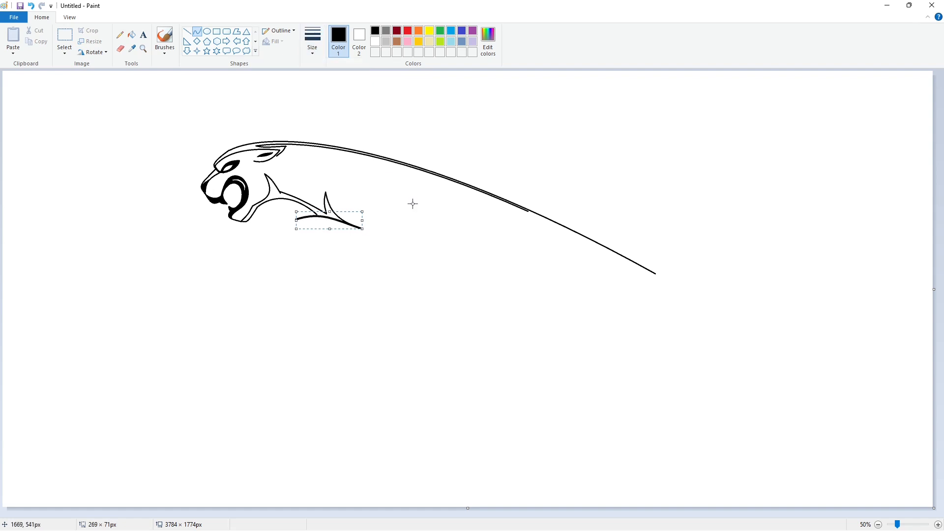
pyautogui.moveTo(413, 204)
pyautogui.mouseDown()
pyautogui.moveTo(346, 211)
pyautogui.moveTo(271, 249)
pyautogui.moveTo(271, 263)
pyautogui.mouseUp()
pyautogui.hotkey('ctrl', 'z')
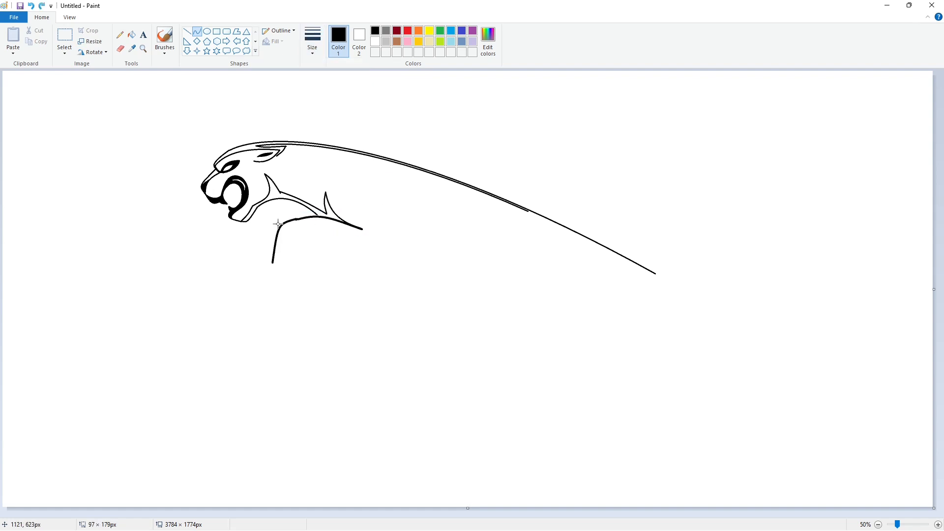
pyautogui.hotkey('ctrl', 'z')
pyautogui.hotkey('ctrl', 'z')
# - Draw the foreleg's upper contour and the rounded outer outline of the paw using the second-thickest line size
pyautogui.click(313, 42)
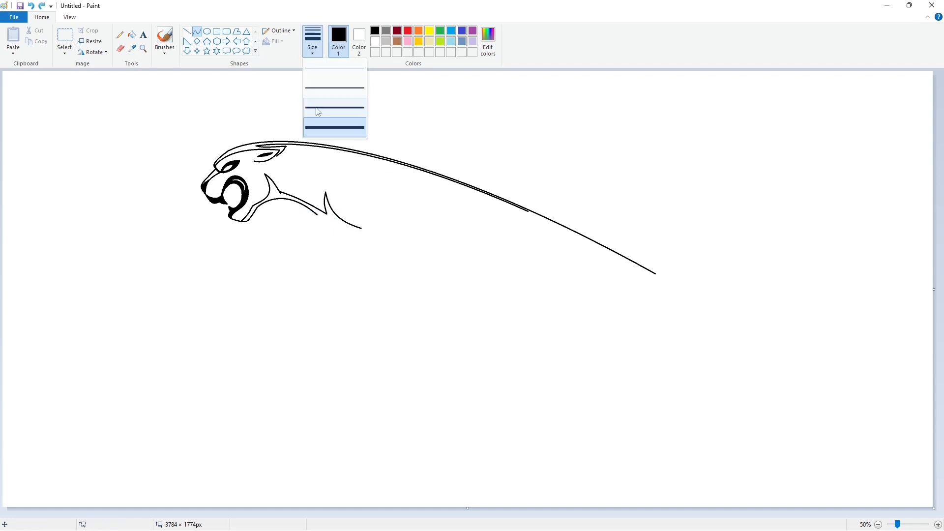
pyautogui.click(316, 111)
pyautogui.moveTo(360, 227)
pyautogui.mouseDown()
pyautogui.moveTo(281, 227)
pyautogui.moveTo(318, 217)
pyautogui.moveTo(312, 212)
pyautogui.moveTo(265, 261)
pyautogui.moveTo(253, 237)
pyautogui.mouseUp()
pyautogui.click(431, 213)
pyautogui.moveTo(386, 246)
pyautogui.mouseDown()
pyautogui.moveTo(258, 264)
pyautogui.moveTo(297, 249)
pyautogui.moveTo(280, 271)
pyautogui.mouseUp()
pyautogui.hotkey('ctrl', 'z')
pyautogui.click(280, 271)
pyautogui.click(294, 278)
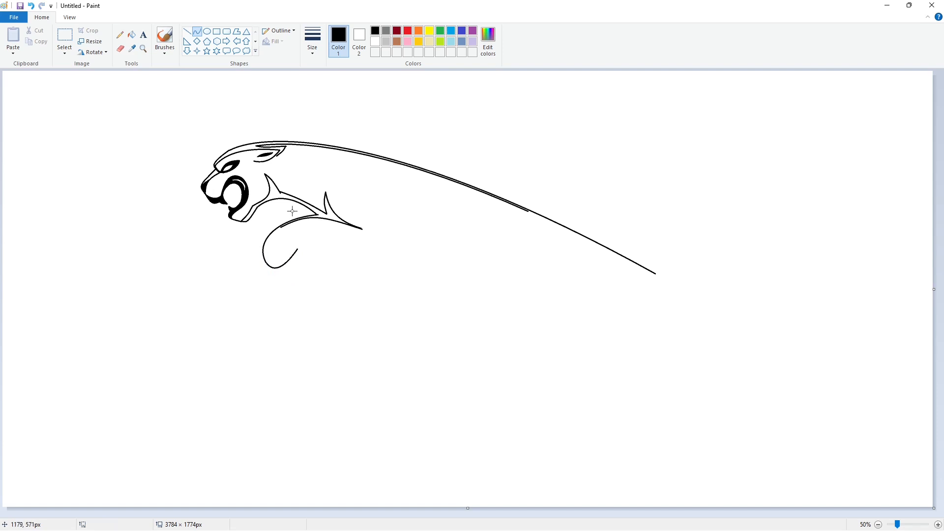
# - Add the inner contour of the paw and a curved toe crease inside it
pyautogui.moveTo(280, 226)
pyautogui.mouseDown()
pyautogui.moveTo(273, 263)
pyautogui.moveTo(266, 238)
pyautogui.moveTo(261, 250)
pyautogui.moveTo(295, 247)
pyautogui.mouseUp()
pyautogui.click(261, 251)
pyautogui.moveTo(283, 256)
pyautogui.mouseDown()
pyautogui.moveTo(275, 267)
pyautogui.moveTo(287, 257)
pyautogui.moveTo(275, 265)
pyautogui.moveTo(282, 262)
pyautogui.moveTo(269, 254)
pyautogui.moveTo(313, 241)
pyautogui.mouseUp()
pyautogui.click(275, 265)
pyautogui.click(336, 260)
pyautogui.click(278, 264)
pyautogui.click(269, 255)
pyautogui.click(322, 260)
pyautogui.click(300, 239)
# - Draw the double contour of the foreleg's underside, from the paw back to the elbow
pyautogui.moveTo(303, 242)
pyautogui.mouseDown()
pyautogui.moveTo(398, 255)
pyautogui.moveTo(378, 263)
pyautogui.mouseUp()
pyautogui.click(350, 240)
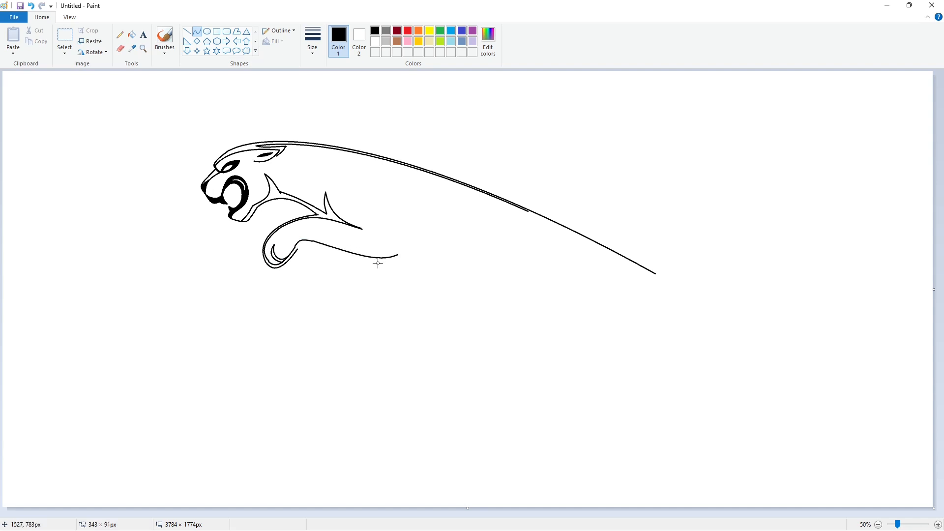
pyautogui.click(413, 294)
pyautogui.click(332, 263)
pyautogui.hotkey('ctrl', 'z')
pyautogui.moveTo(297, 249)
pyautogui.mouseDown()
pyautogui.moveTo(314, 244)
pyautogui.moveTo(301, 241)
pyautogui.moveTo(406, 257)
pyautogui.moveTo(397, 269)
pyautogui.moveTo(393, 208)
pyautogui.moveTo(410, 232)
pyautogui.moveTo(464, 231)
pyautogui.mouseUp()
pyautogui.click(300, 241)
pyautogui.click(305, 267)
pyautogui.click(397, 269)
pyautogui.click(428, 272)
pyautogui.click(408, 267)
pyautogui.hotkey('ctrl', 'z')
# - Complete the elbow curves and draw the pointed belly crease extending back from it
pyautogui.click(409, 233)
pyautogui.click(385, 217)
pyautogui.moveTo(425, 224)
pyautogui.mouseDown()
pyautogui.moveTo(448, 232)
pyautogui.moveTo(403, 222)
pyautogui.mouseUp()
pyautogui.click(420, 226)
pyautogui.moveTo(428, 228); pyautogui.dragTo(406, 257)
pyautogui.click(431, 231)
pyautogui.moveTo(408, 244); pyautogui.dragTo(411, 248)
pyautogui.click(411, 249)
pyautogui.click(459, 252)
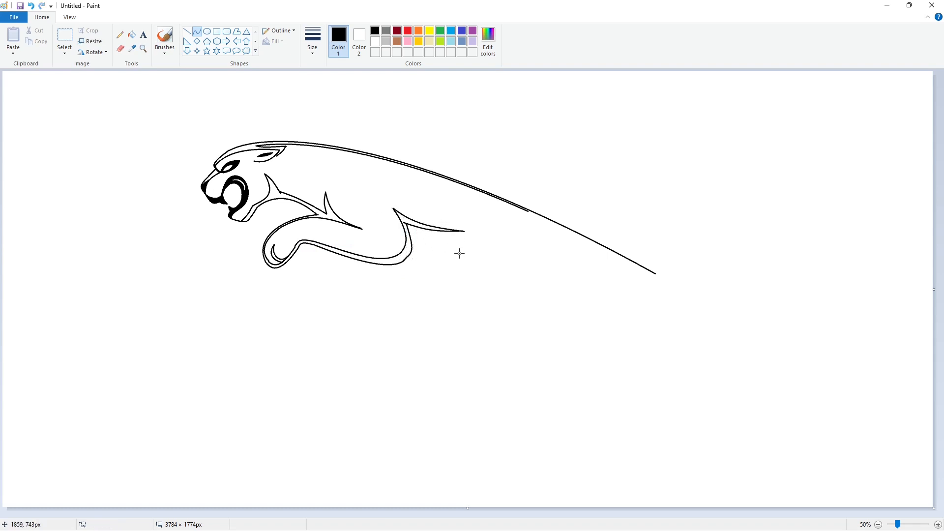
# - Fill the throat, chest, foreleg and belly contour shapes with black
pyautogui.click(131, 34)
pyautogui.click(407, 253)
pyautogui.click(332, 213)
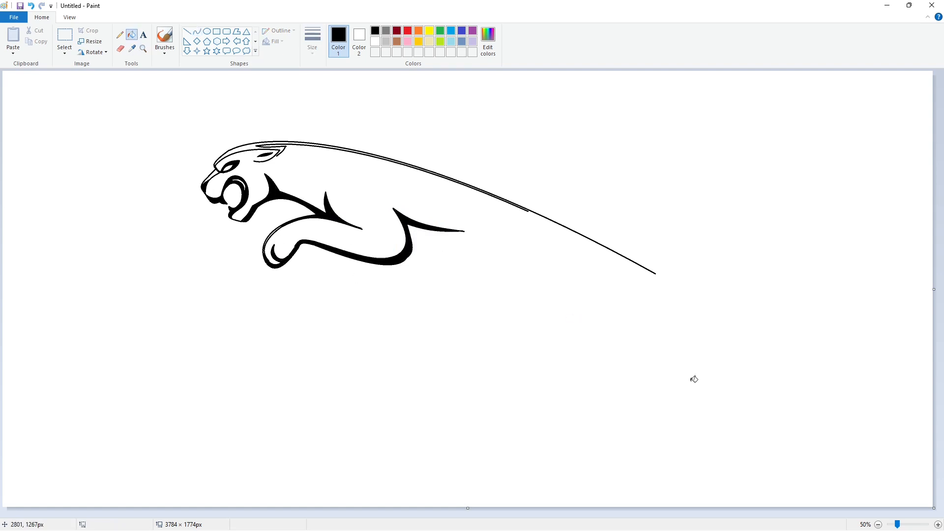
# - Smooth the rough edges of the foreleg and paw outlines and the crease tips with short white line strokes
pyautogui.click(937, 524)
pyautogui.moveTo(383, 514); pyautogui.dragTo(461, 514)
pyautogui.click(386, 174)
pyautogui.click(119, 35)
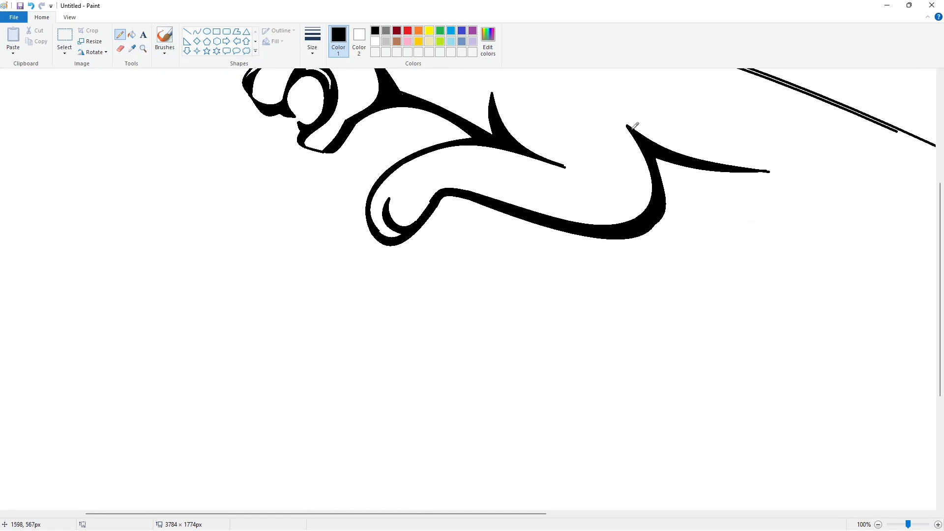
pyautogui.click(186, 31)
pyautogui.click(374, 41)
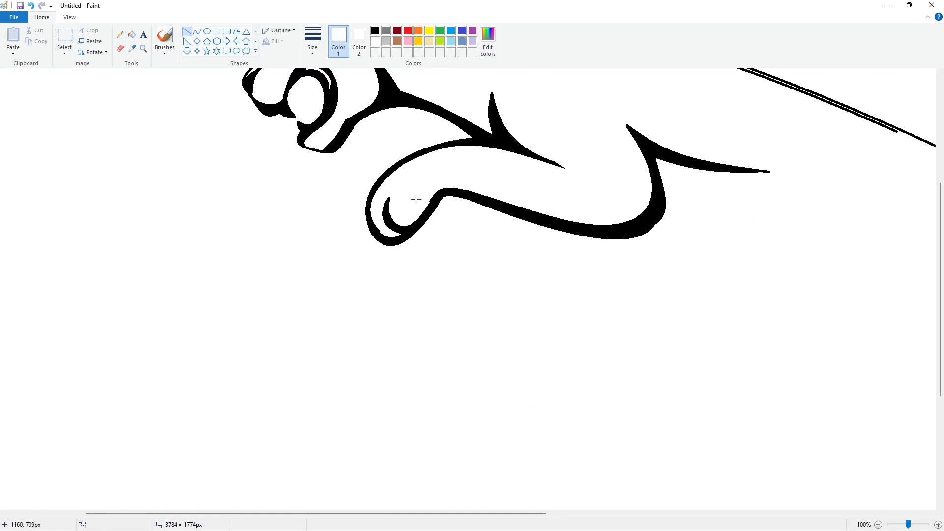
pyautogui.moveTo(434, 190); pyautogui.dragTo(437, 188)
pyautogui.click(491, 179)
pyautogui.moveTo(382, 207); pyautogui.dragTo(398, 186)
pyautogui.click(437, 202)
pyautogui.click(375, 30)
# - Sharpen the tips of the belly and shoulder creases with white line strokes
pyautogui.scroll(2, 708, 295)
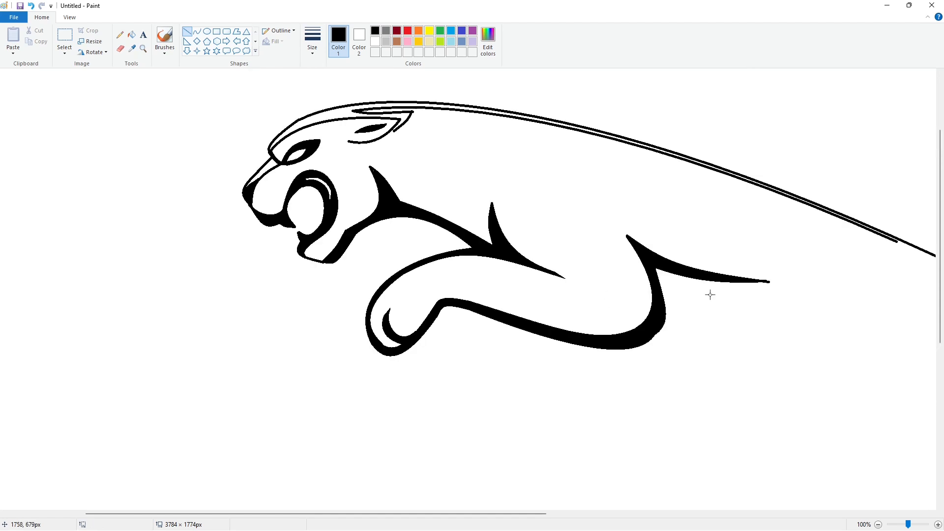
pyautogui.moveTo(751, 286); pyautogui.dragTo(781, 281)
pyautogui.hotkey('ctrl', 'z')
pyautogui.scroll(2, 537, 275)
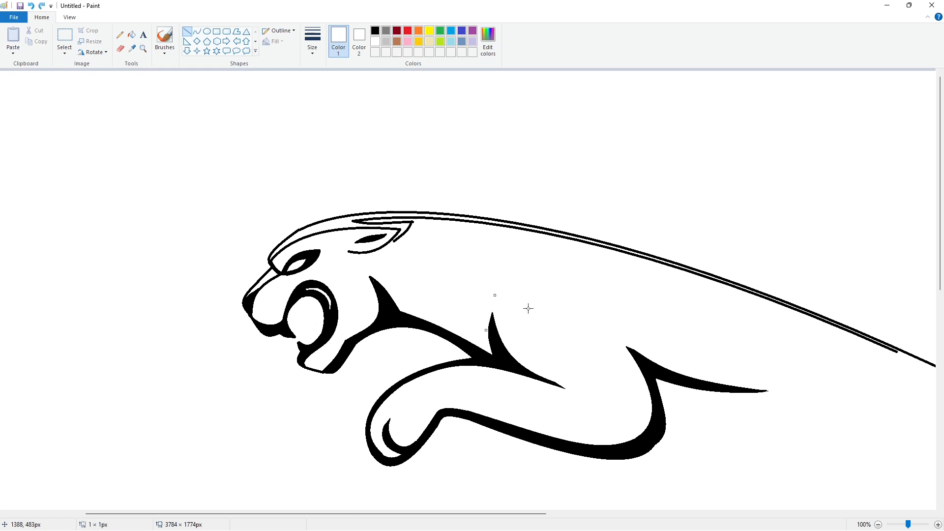
pyautogui.keyDown('ctrl'); pyautogui.scroll(-1, 702, 393); pyautogui.keyUp('ctrl')
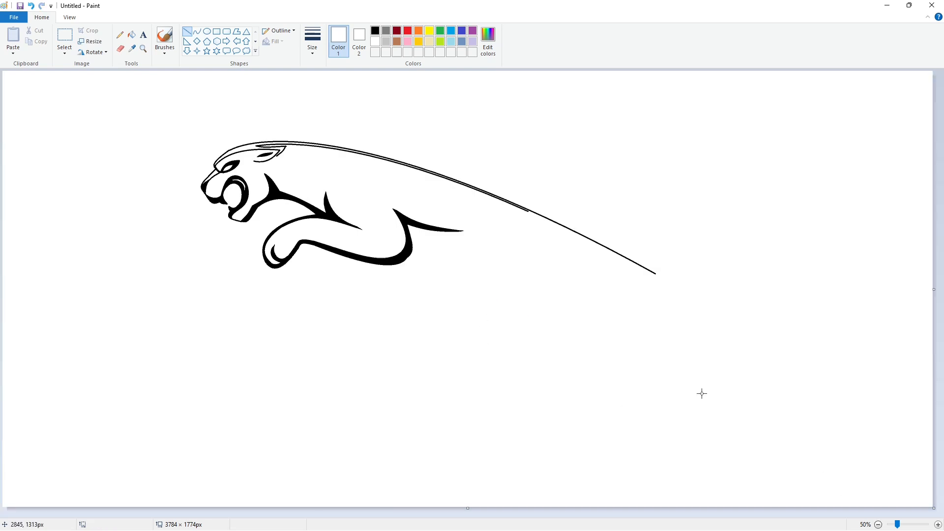
# - Draw black curves for the pointed neck tuft behind the ear and a long shoulder arc below the back line
pyautogui.click(197, 31)
pyautogui.click(375, 30)
pyautogui.moveTo(254, 163)
pyautogui.mouseDown()
pyautogui.moveTo(305, 188)
pyautogui.moveTo(275, 161)
pyautogui.moveTo(295, 173)
pyautogui.moveTo(380, 181)
pyautogui.mouseUp()
pyautogui.click(325, 173)
pyautogui.click(311, 163)
pyautogui.moveTo(321, 170)
pyautogui.mouseDown()
pyautogui.moveTo(299, 151)
pyautogui.moveTo(316, 127)
pyautogui.mouseUp()
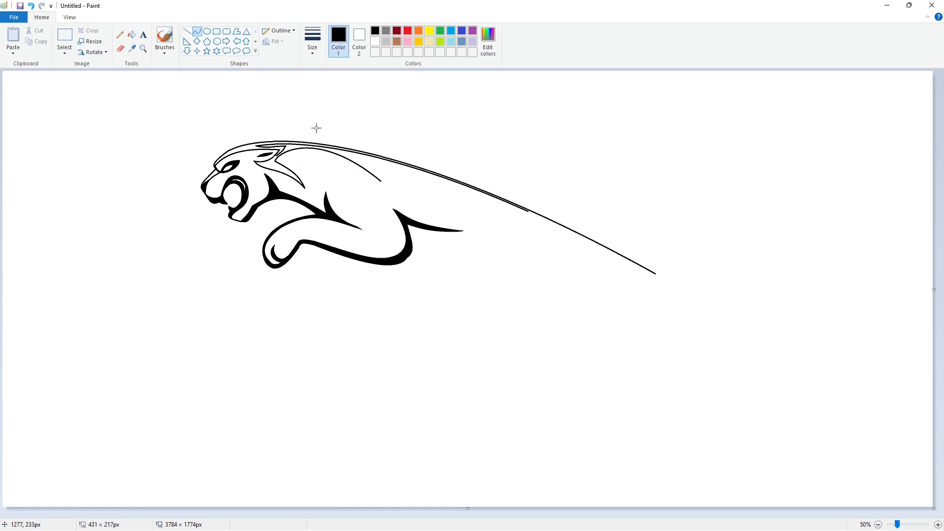
pyautogui.click(316, 128)
# - Add a second arc along the shoulder curve and inner lines within the neck tuft
pyautogui.moveTo(276, 157); pyautogui.dragTo(372, 168)
pyautogui.moveTo(329, 163); pyautogui.dragTo(326, 145)
pyautogui.click(326, 183)
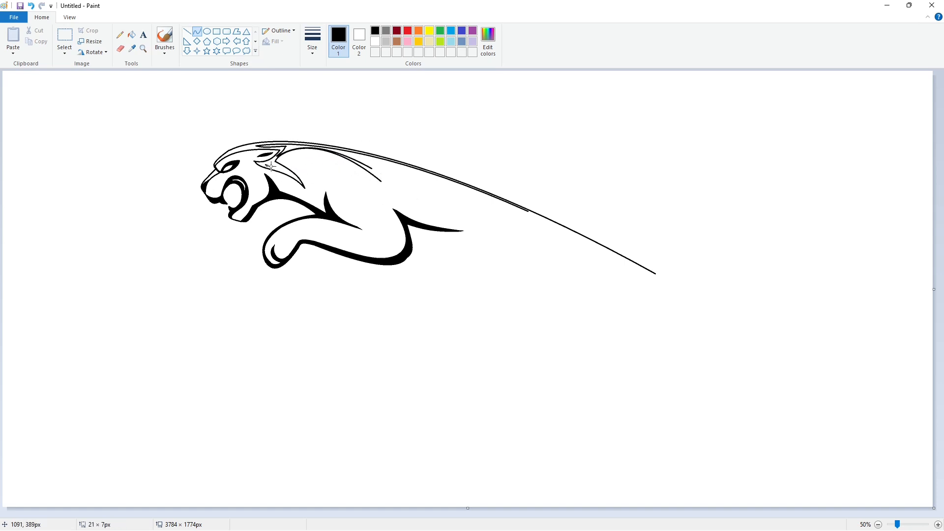
pyautogui.moveTo(271, 166); pyautogui.dragTo(294, 176)
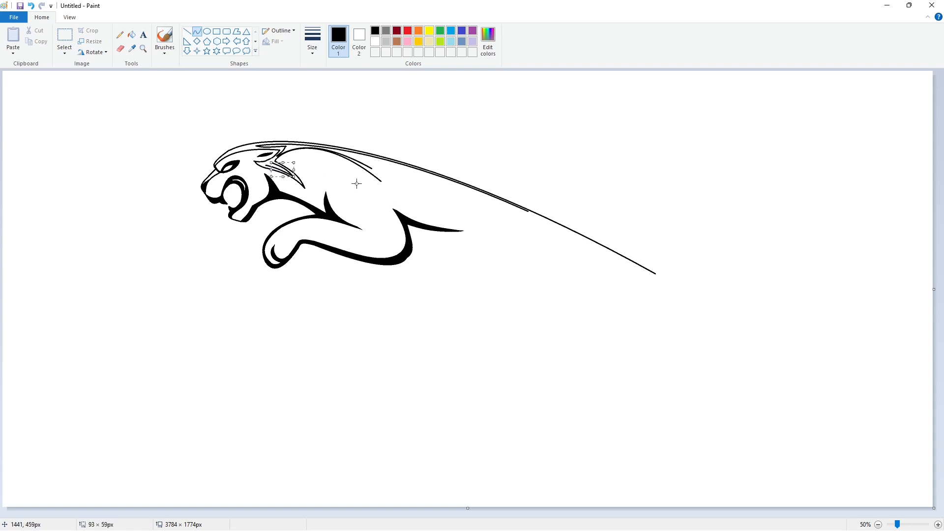
pyautogui.click(357, 183)
# - Close the open end of the neck tuft's inner shape with a short straight black line
pyautogui.click(914, 522)
pyautogui.moveTo(405, 513); pyautogui.dragTo(495, 514)
pyautogui.click(187, 31)
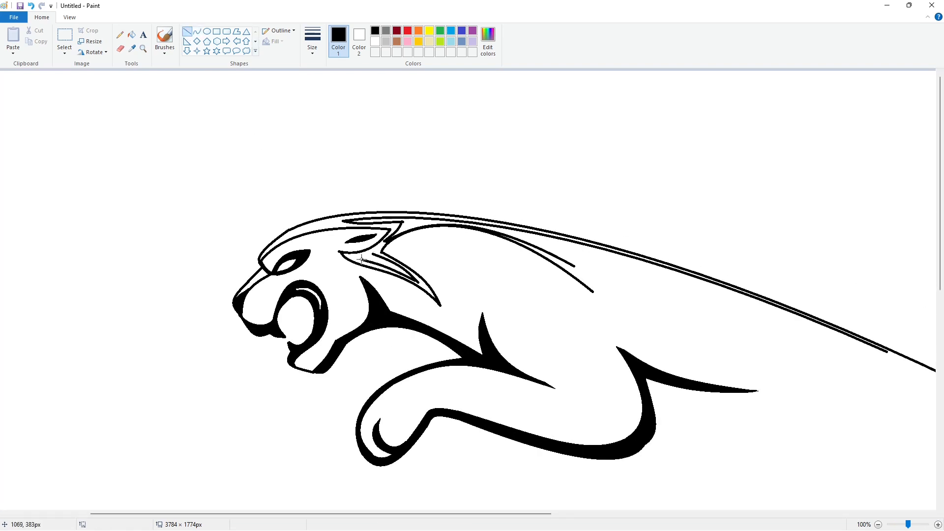
pyautogui.moveTo(361, 259); pyautogui.dragTo(374, 253)
pyautogui.click(258, 127)
# - Draw short black curves joining the two shoulder arcs into a pointed notch
pyautogui.keyDown('ctrl'); pyautogui.scroll(-1, 784, 424); pyautogui.keyUp('ctrl')
pyautogui.click(197, 31)
pyautogui.moveTo(371, 161); pyautogui.dragTo(381, 181)
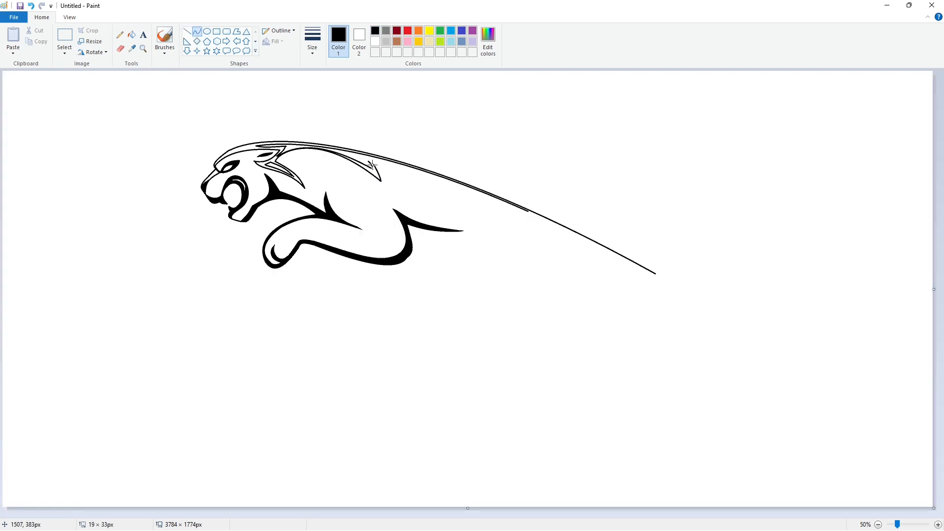
pyautogui.click(373, 164)
# - Draw long curves below the back line, running from the shoulder notch towards the rump
pyautogui.moveTo(374, 165); pyautogui.dragTo(603, 247)
pyautogui.moveTo(418, 180)
pyautogui.mouseDown()
pyautogui.moveTo(411, 171)
pyautogui.moveTo(529, 212)
pyautogui.mouseUp()
pyautogui.click(425, 172)
pyautogui.moveTo(467, 192); pyautogui.dragTo(462, 183)
pyautogui.click(643, 196)
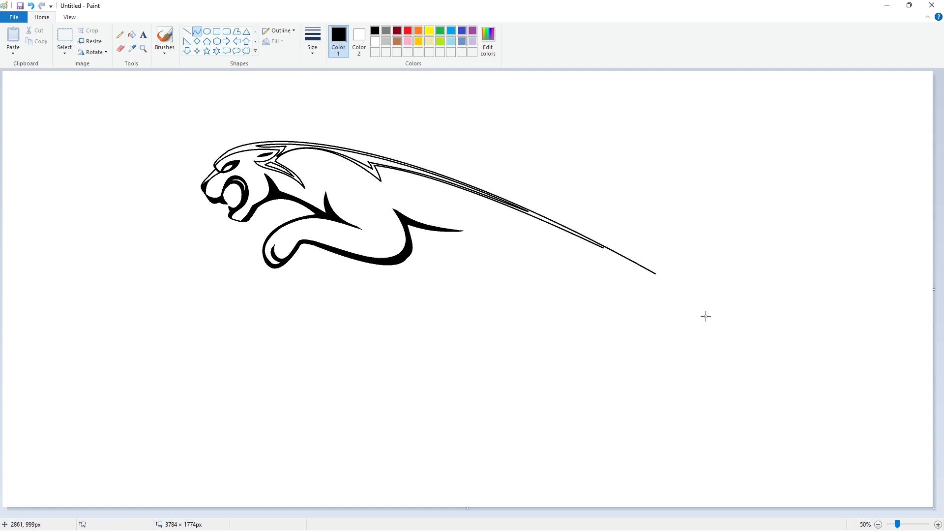
# - Draw two nearly parallel black curves for the belly from the foreleg's elbow to the thigh
pyautogui.moveTo(413, 249); pyautogui.dragTo(508, 255)
pyautogui.moveTo(446, 252)
pyautogui.mouseDown()
pyautogui.moveTo(441, 261)
pyautogui.moveTo(504, 260)
pyautogui.mouseUp()
pyautogui.click(475, 255)
pyautogui.click(483, 314)
pyautogui.moveTo(457, 258); pyautogui.dragTo(461, 262)
pyautogui.click(464, 263)
# - Draw an S-shaped curve from the belly's rear end down along the underside of the near hind leg
pyautogui.moveTo(508, 320)
pyautogui.mouseDown()
pyautogui.moveTo(506, 263)
pyautogui.moveTo(536, 283)
pyautogui.moveTo(520, 261)
pyautogui.moveTo(627, 321)
pyautogui.moveTo(562, 325)
pyautogui.mouseUp()
pyautogui.hotkey('ctrl', 'z')
pyautogui.click(520, 261)
pyautogui.click(567, 267)
pyautogui.click(561, 322)
pyautogui.click(599, 366)
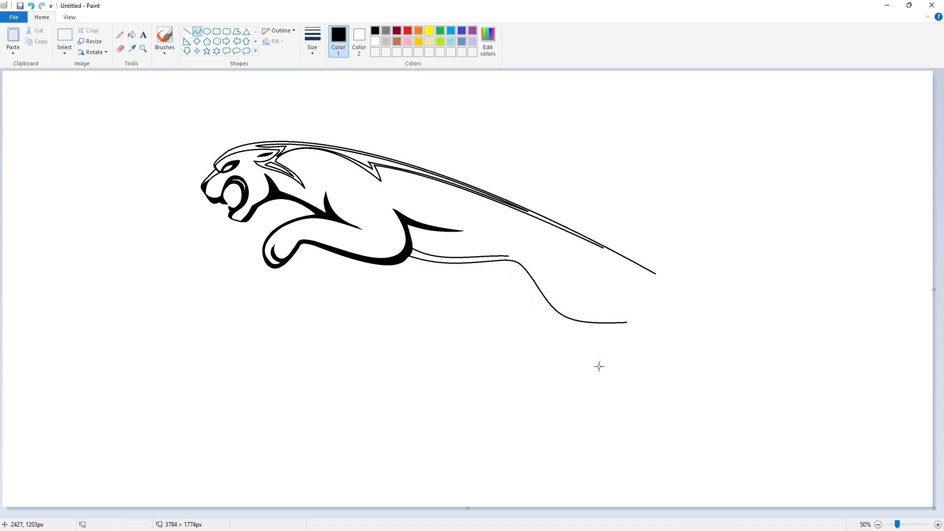
# - Draw two curves forming a pointed thigh crease where the belly meets the hind leg
pyautogui.click(506, 245)
pyautogui.click(512, 256)
pyautogui.moveTo(498, 238); pyautogui.dragTo(538, 284)
pyautogui.moveTo(518, 261); pyautogui.dragTo(512, 249)
pyautogui.click(513, 248)
pyautogui.click(594, 296)
# - Add an inner curve along the hind leg's underside and extend both lines to the ankle
pyautogui.moveTo(538, 285)
pyautogui.mouseDown()
pyautogui.moveTo(623, 314)
pyautogui.moveTo(567, 312)
pyautogui.mouseUp()
pyautogui.click(567, 316)
pyautogui.click(690, 362)
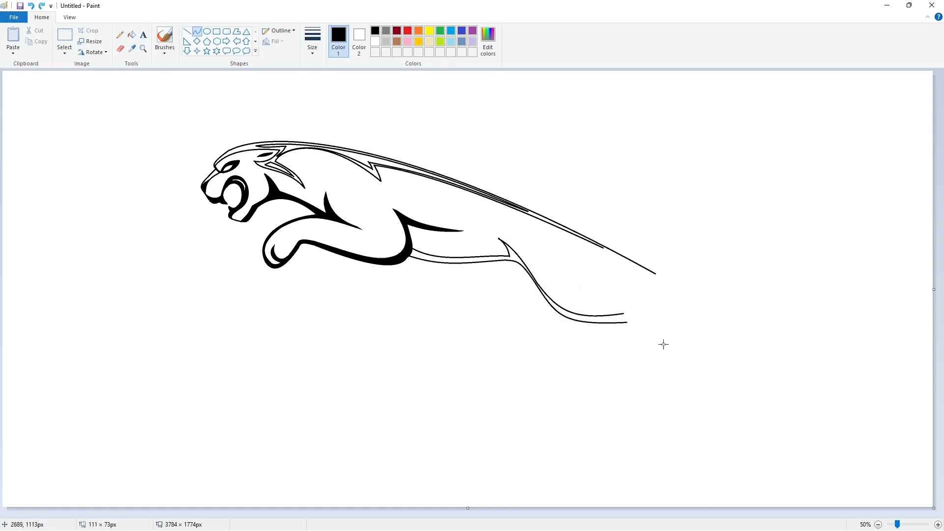
pyautogui.moveTo(625, 323); pyautogui.dragTo(677, 332)
pyautogui.moveTo(647, 327)
pyautogui.mouseDown()
pyautogui.moveTo(630, 356)
pyautogui.moveTo(622, 312)
pyautogui.moveTo(681, 334)
pyautogui.moveTo(644, 311)
pyautogui.mouseUp()
pyautogui.click(711, 324)
# - Select the thickest line width and draw a curve for the underside of the near hind paw
pyautogui.click(312, 42)
pyautogui.click(335, 127)
pyautogui.moveTo(688, 341); pyautogui.dragTo(728, 345)
pyautogui.moveTo(708, 345); pyautogui.dragTo(708, 358)
pyautogui.click(720, 359)
pyautogui.click(753, 363)
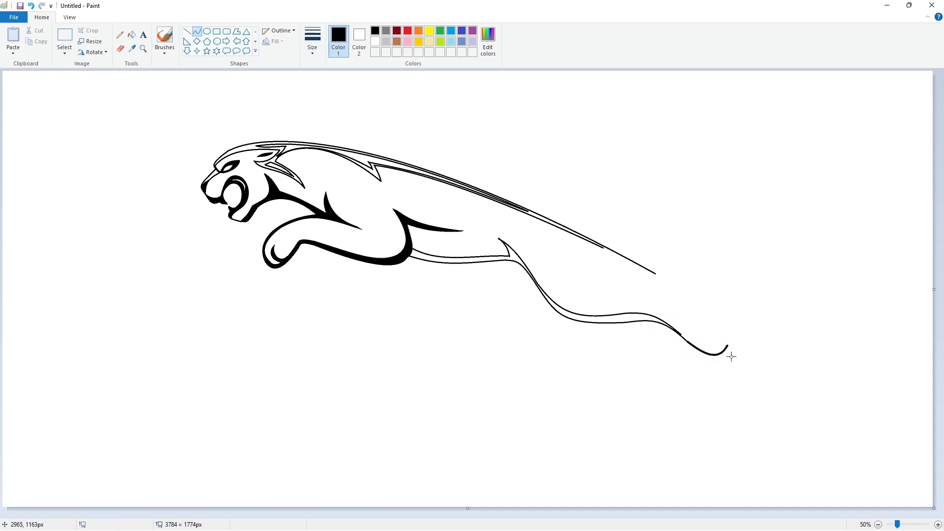
# - Draw the near hind paw's rounded top and toe line, and the leg's upper edge above it
pyautogui.moveTo(723, 334); pyautogui.dragTo(766, 346)
pyautogui.hotkey('ctrl', 'z')
pyautogui.moveTo(685, 340)
pyautogui.mouseDown()
pyautogui.moveTo(727, 345)
pyautogui.moveTo(716, 361)
pyautogui.moveTo(708, 326)
pyautogui.mouseUp()
pyautogui.click(774, 364)
pyautogui.moveTo(719, 335)
pyautogui.mouseDown()
pyautogui.moveTo(727, 333)
pyautogui.moveTo(716, 352)
pyautogui.moveTo(679, 296)
pyautogui.mouseUp()
pyautogui.click(763, 355)
pyautogui.click(781, 367)
# - Draw the near hind leg's upper outline and a double-lined knee crease with the second-thickest line width
pyautogui.click(312, 41)
pyautogui.click(332, 109)
pyautogui.moveTo(693, 312)
pyautogui.mouseDown()
pyautogui.moveTo(700, 321)
pyautogui.moveTo(635, 290)
pyautogui.mouseUp()
pyautogui.click(757, 315)
pyautogui.moveTo(643, 290)
pyautogui.mouseDown()
pyautogui.moveTo(663, 288)
pyautogui.moveTo(591, 251)
pyautogui.moveTo(606, 293)
pyautogui.moveTo(603, 263)
pyautogui.moveTo(608, 274)
pyautogui.moveTo(728, 310)
pyautogui.mouseUp()
pyautogui.click(778, 300)
pyautogui.click(621, 248)
pyautogui.click(677, 317)
# - Extend the back line with a curve running down the far hind leg to its paw
pyautogui.click(313, 39)
pyautogui.click(335, 110)
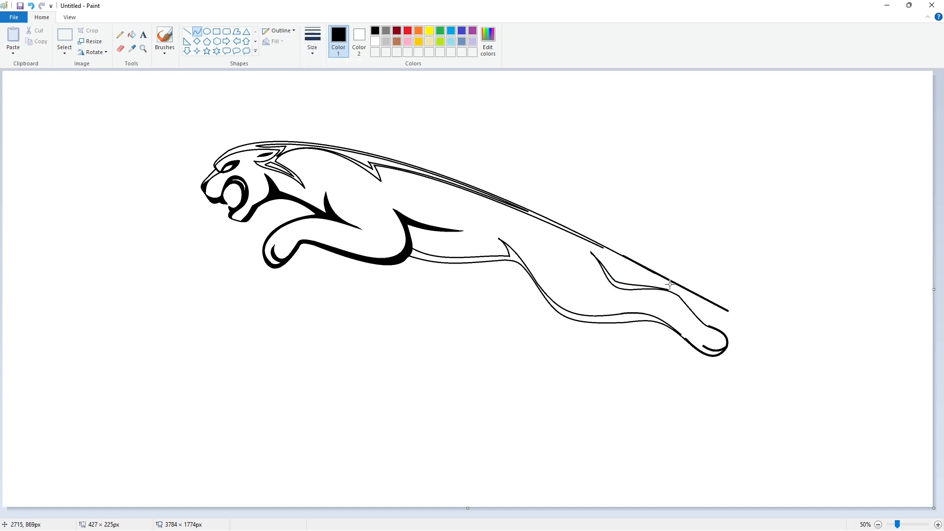
pyautogui.moveTo(670, 284); pyautogui.dragTo(688, 295)
pyautogui.click(756, 344)
pyautogui.click(196, 32)
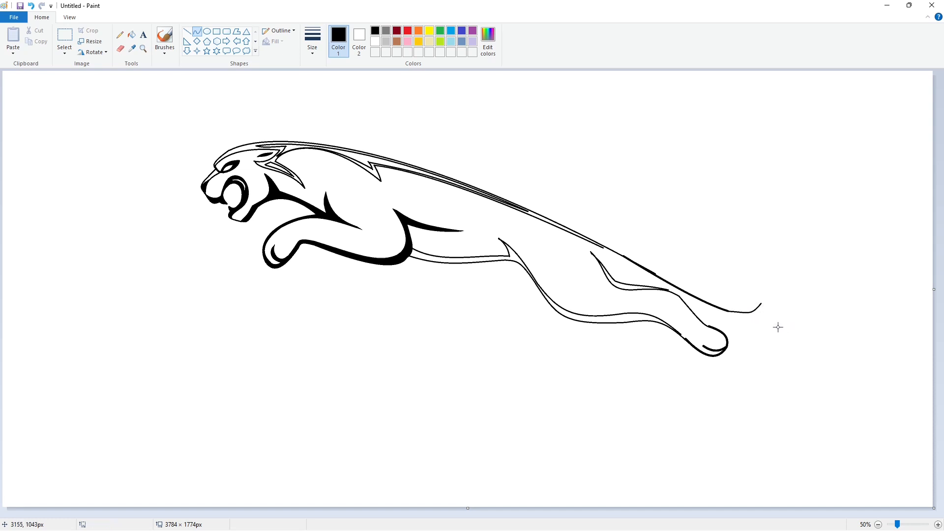
# - Draw curves for the far hind paw's rounded outline and its underside back towards the near leg
pyautogui.moveTo(750, 311)
pyautogui.mouseDown()
pyautogui.moveTo(765, 305)
pyautogui.moveTo(776, 319)
pyautogui.mouseUp()
pyautogui.moveTo(772, 308)
pyautogui.mouseDown()
pyautogui.moveTo(770, 294)
pyautogui.moveTo(741, 331)
pyautogui.moveTo(724, 331)
pyautogui.mouseUp()
pyautogui.click(786, 301)
pyautogui.click(834, 316)
pyautogui.moveTo(762, 323)
pyautogui.mouseDown()
pyautogui.moveTo(760, 335)
pyautogui.moveTo(763, 307)
pyautogui.mouseUp()
pyautogui.click(760, 335)
pyautogui.click(812, 342)
# - Add inner curves inside the far hind paw to give its outline a tapered thickness
pyautogui.moveTo(746, 311)
pyautogui.mouseDown()
pyautogui.moveTo(769, 318)
pyautogui.moveTo(781, 308)
pyautogui.moveTo(729, 328)
pyautogui.moveTo(693, 312)
pyautogui.moveTo(751, 336)
pyautogui.mouseUp()
pyautogui.click(747, 316)
pyautogui.click(811, 320)
pyautogui.click(780, 308)
pyautogui.click(822, 324)
# - Join the far leg's underside to the near paw and add a second curve along the near leg's upper edge
pyautogui.moveTo(727, 332); pyautogui.dragTo(714, 335)
pyautogui.click(833, 347)
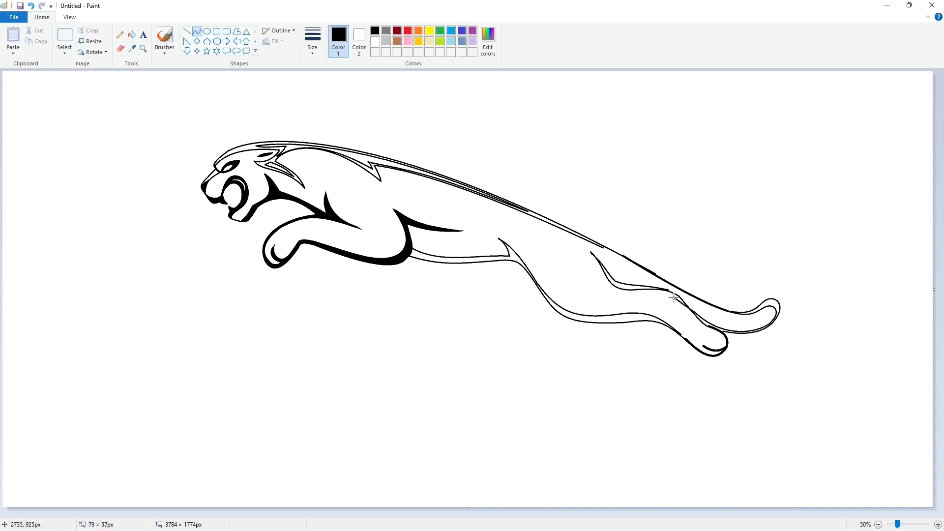
pyautogui.moveTo(673, 298); pyautogui.dragTo(668, 290)
pyautogui.moveTo(681, 301); pyautogui.dragTo(684, 296)
pyautogui.click(799, 359)
pyautogui.click(915, 523)
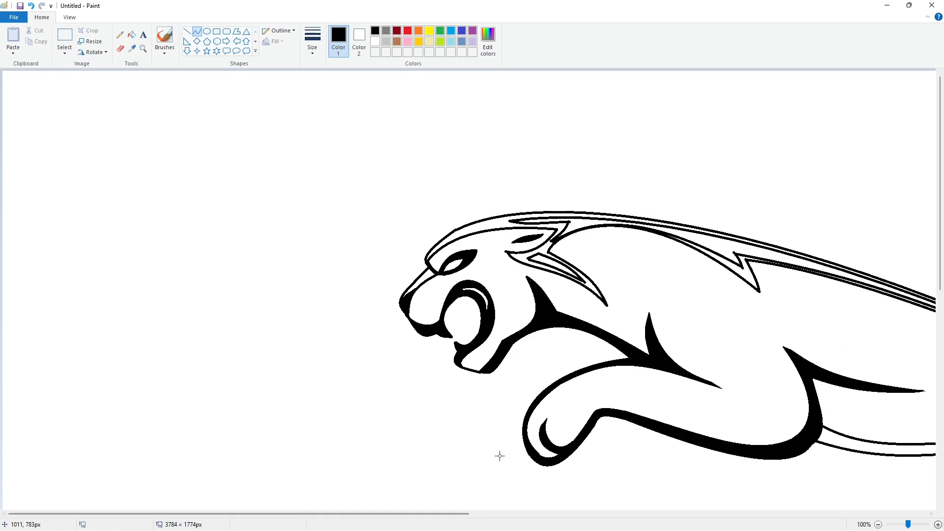
pyautogui.moveTo(379, 513); pyautogui.dragTo(538, 494)
pyautogui.click(131, 35)
pyautogui.click(178, 219)
pyautogui.hotkey('ctrl', 'z')
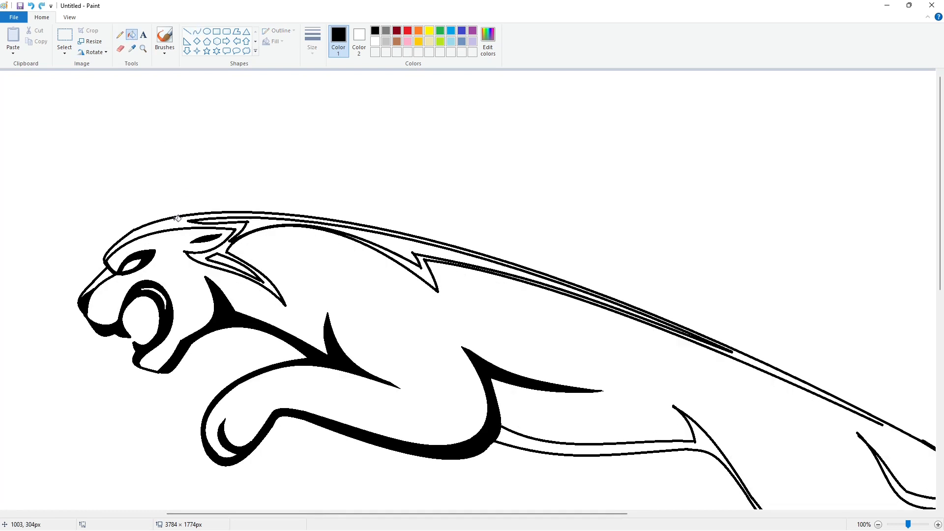
pyautogui.click(178, 219)
pyautogui.hotkey('ctrl', 'z')
# - Close the gap at the rear of the back line with a straight line and fill the head-and-back band black
pyautogui.moveTo(419, 512); pyautogui.dragTo(633, 487)
pyautogui.scroll(-2, 633, 487)
pyautogui.click(187, 30)
pyautogui.moveTo(447, 314); pyautogui.dragTo(509, 347)
pyautogui.click(132, 35)
pyautogui.click(309, 250)
# - Fill the shoulder notch, the neck tuft and the belly band with black
pyautogui.moveTo(458, 513); pyautogui.dragTo(226, 496)
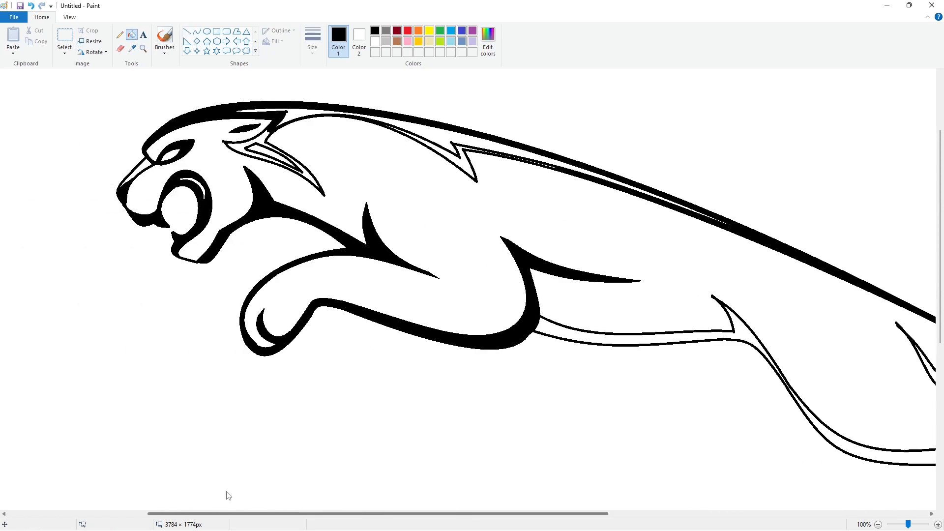
pyautogui.click(461, 161)
pyautogui.click(242, 146)
pyautogui.click(564, 329)
# - Fill the thigh crease, hind leg underside, knee crease, far paw and remaining leg bands with black
pyautogui.moveTo(445, 512)
pyautogui.mouseDown()
pyautogui.moveTo(550, 501)
pyautogui.moveTo(635, 506)
pyautogui.moveTo(415, 506)
pyautogui.mouseUp()
pyautogui.scroll(-2, 617, 337)
pyautogui.click(617, 337)
pyautogui.click(589, 278)
pyautogui.click(741, 344)
pyautogui.click(879, 313)
pyautogui.click(712, 317)
# - Cover the white specks in the lower back stripe and knee crease with black pencil and line strokes
pyautogui.scroll(3, 387, 476)
pyautogui.click(119, 35)
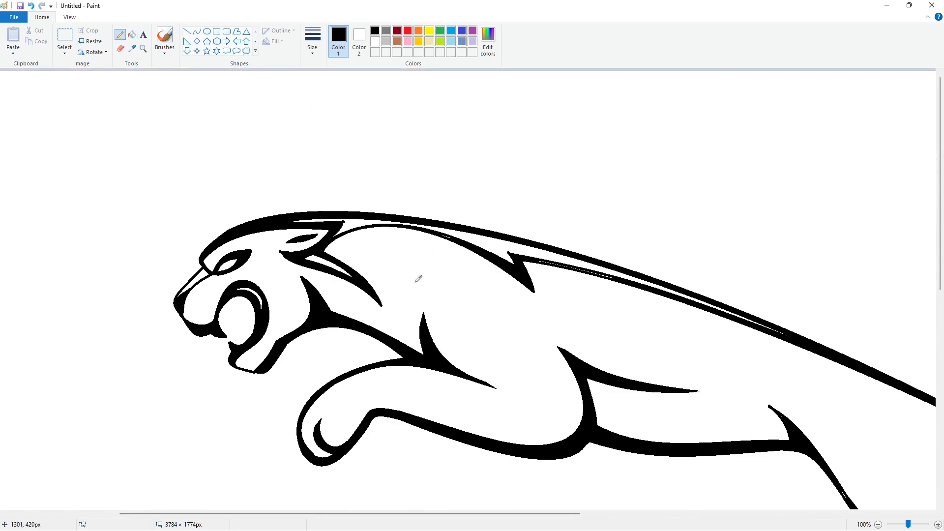
pyautogui.hscroll(3, 454, 428)
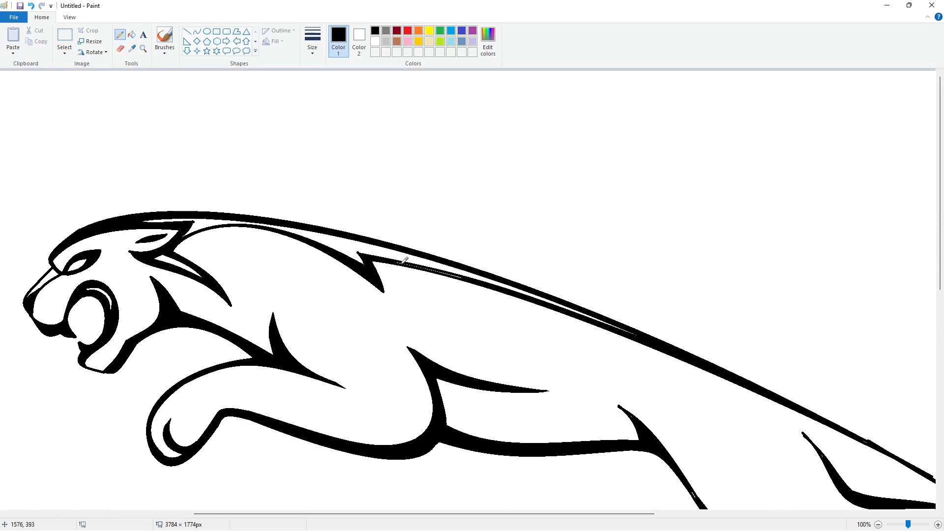
pyautogui.click(186, 31)
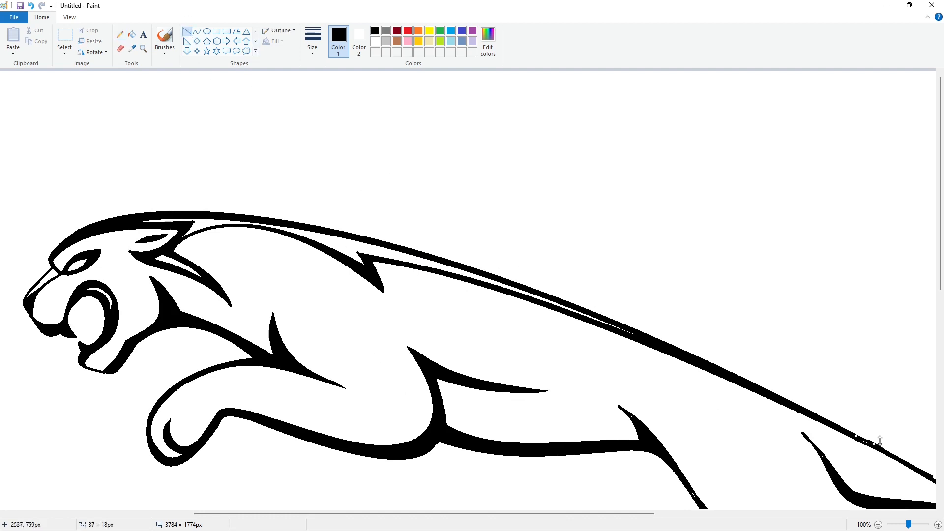
pyautogui.scroll(-3, 705, 439)
pyautogui.moveTo(631, 305); pyautogui.dragTo(635, 308)
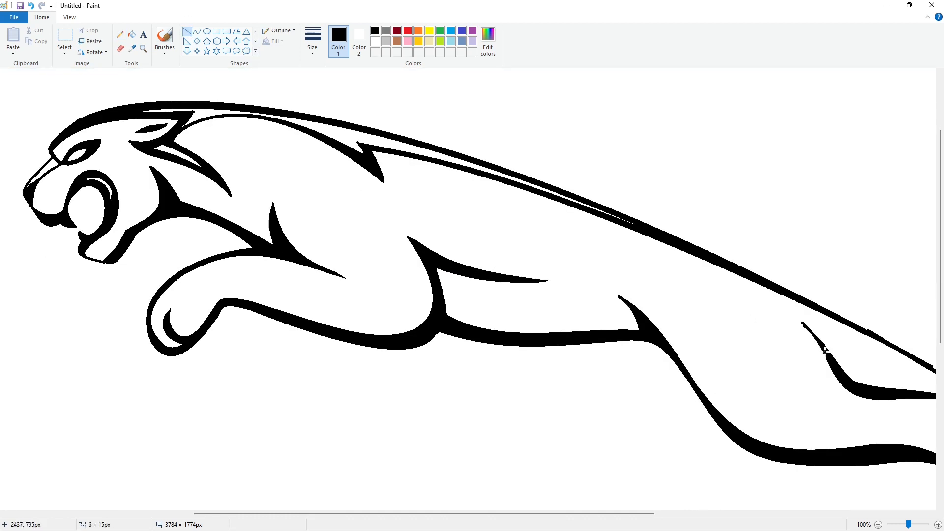
# - Sharpen the shoulder notch, ear and neck tuft tips with short white lines, and touch up the neck crease in black
pyautogui.scroll(3, 534, 375)
pyautogui.click(375, 42)
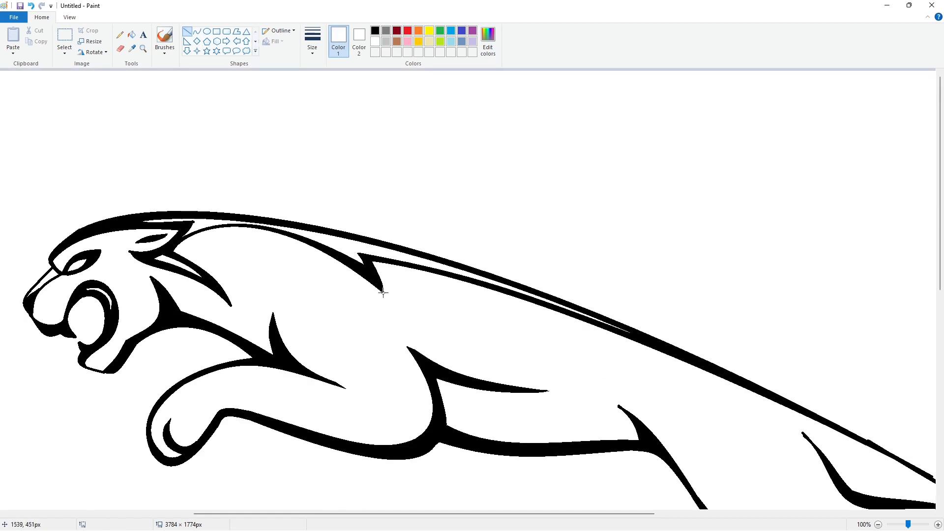
pyautogui.moveTo(383, 293); pyautogui.dragTo(378, 270)
pyautogui.click(122, 35)
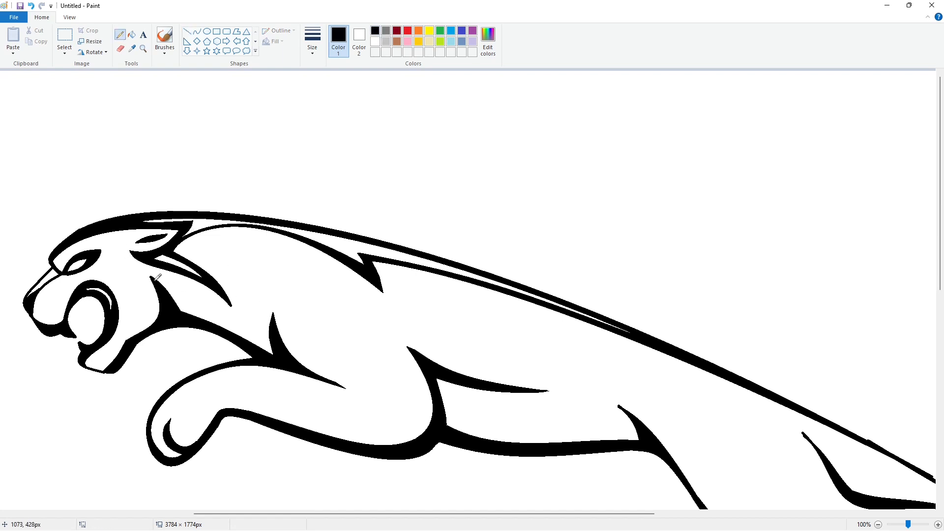
pyautogui.click(187, 31)
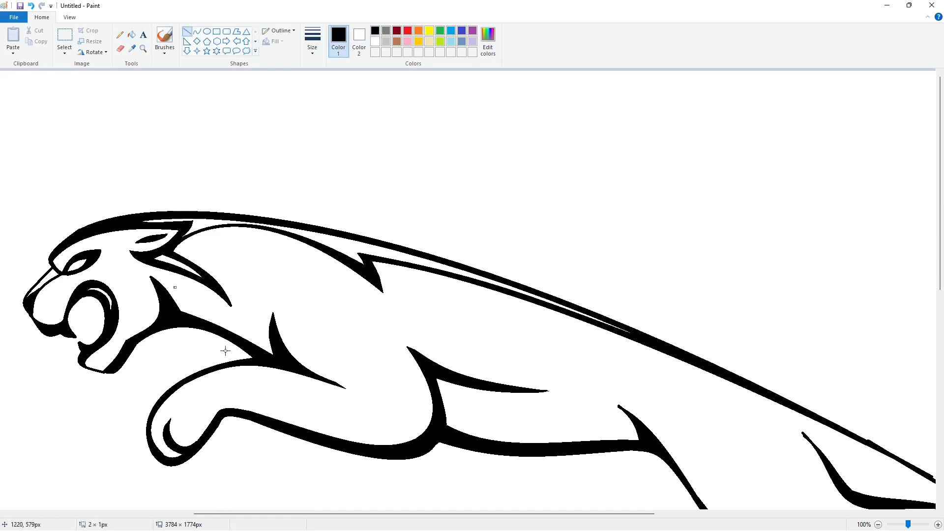
# - Sharpen the thigh and knee crease tips and smooth the bumps on the rear back line with white lines
pyautogui.moveTo(294, 514); pyautogui.dragTo(476, 504)
pyautogui.scroll(-2, 450, 467)
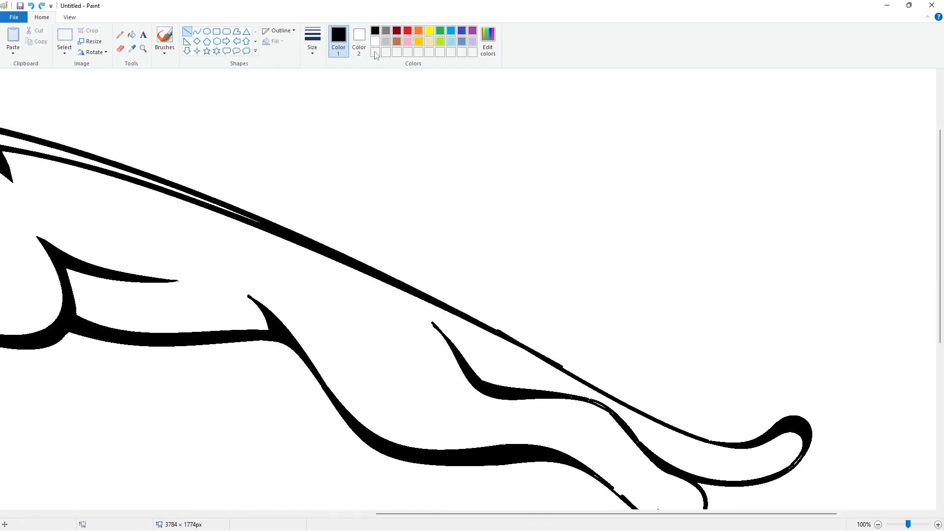
pyautogui.click(375, 42)
pyautogui.moveTo(264, 299); pyautogui.dragTo(234, 288)
pyautogui.click(311, 314)
pyautogui.scroll(-2, 439, 224)
pyautogui.scroll(2, 492, 325)
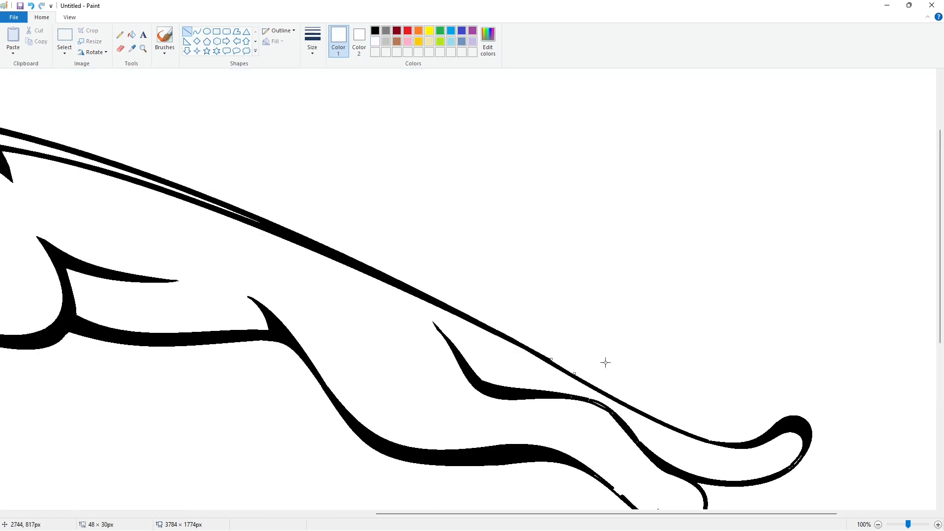
pyautogui.scroll(-2, 567, 376)
# - Bridge the gap in the near hind leg's lower outline above the paw with short black lines
pyautogui.moveTo(489, 514); pyautogui.dragTo(550, 513)
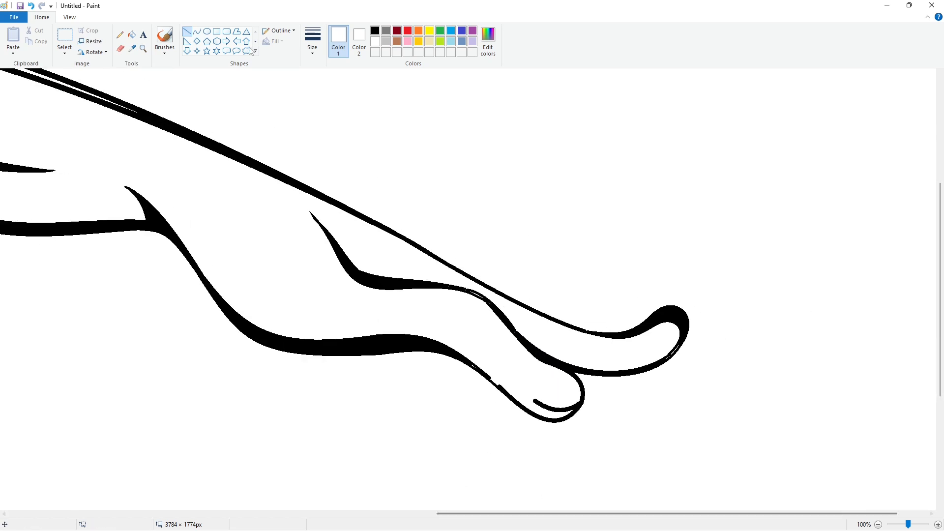
pyautogui.click(375, 31)
pyautogui.moveTo(471, 364); pyautogui.dragTo(480, 370)
pyautogui.click(512, 363)
pyautogui.click(375, 41)
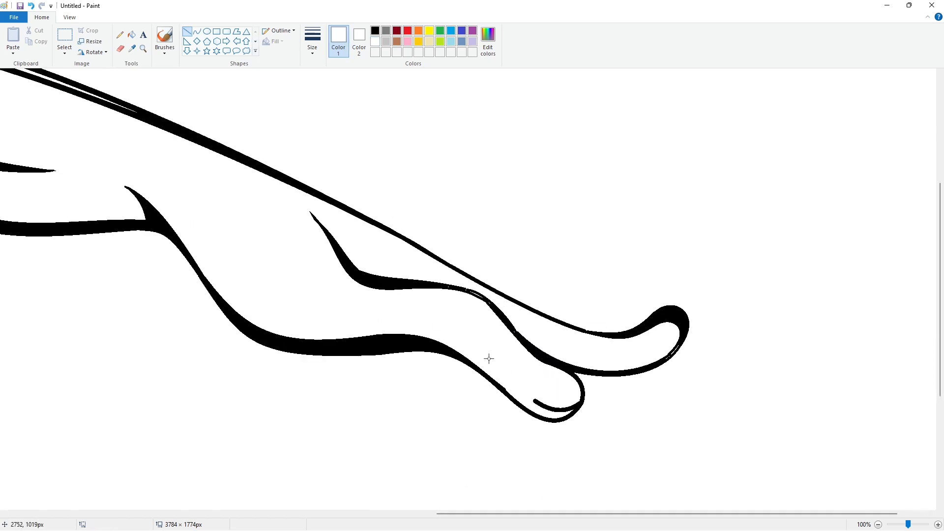
# - Cover the white gaps along the near hind leg's upper edge with short black lines
pyautogui.click(375, 30)
pyautogui.moveTo(465, 290); pyautogui.dragTo(481, 297)
pyautogui.moveTo(517, 336); pyautogui.dragTo(511, 330)
pyautogui.click(547, 324)
pyautogui.moveTo(478, 297); pyautogui.dragTo(489, 305)
pyautogui.click(525, 304)
# - Sharpen the near paw's toe line with white strokes and fill the far paw's white specks with black pencil
pyautogui.click(376, 43)
pyautogui.click(609, 399)
pyautogui.moveTo(552, 513); pyautogui.dragTo(582, 513)
pyautogui.click(120, 34)
pyautogui.click(374, 30)
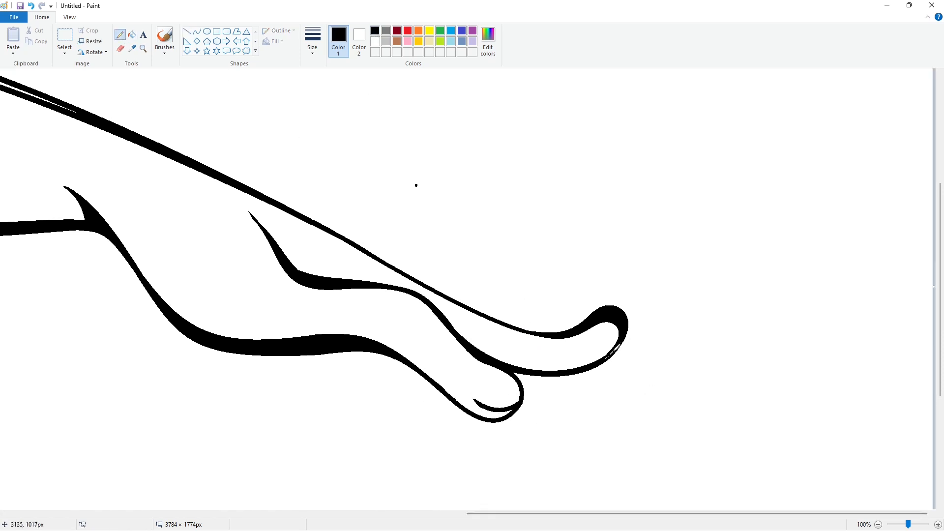
# - Erase the stray black dot above the hind legs with a larger eraser
pyautogui.scroll(2, 642, 402)
pyautogui.click(118, 49)
pyautogui.click(312, 41)
pyautogui.click(335, 108)
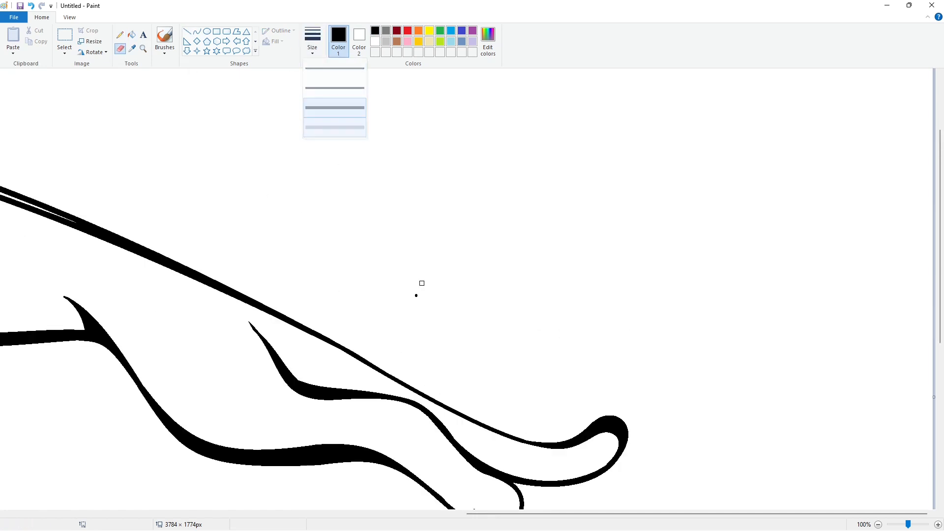
pyautogui.click(417, 295)
pyautogui.click(120, 35)
pyautogui.scroll(-4, 543, 299)
pyautogui.moveTo(627, 513); pyautogui.dragTo(350, 507)
pyautogui.scroll(4, 457, 425)
pyautogui.scroll(-2, 778, 424)
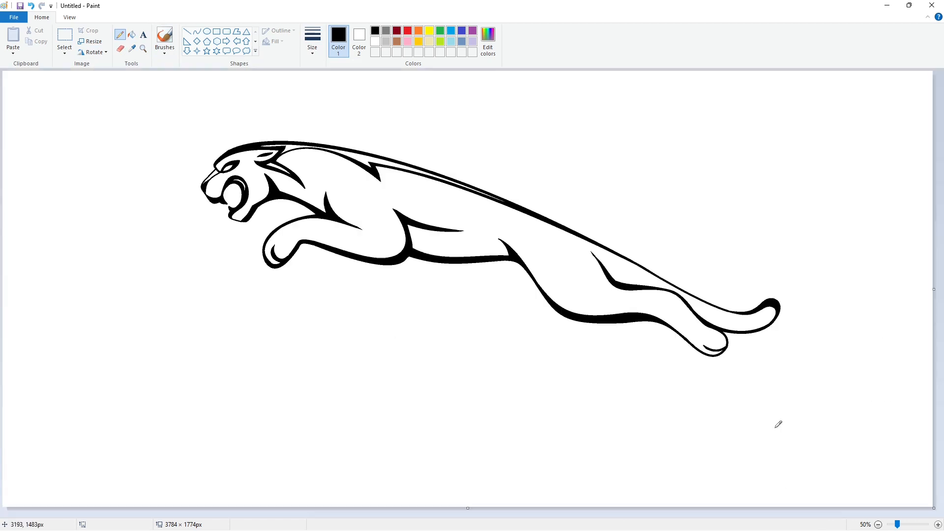
# - Draw a black curve along the bridge of the nose with the thinnest line width
pyautogui.click(937, 525)
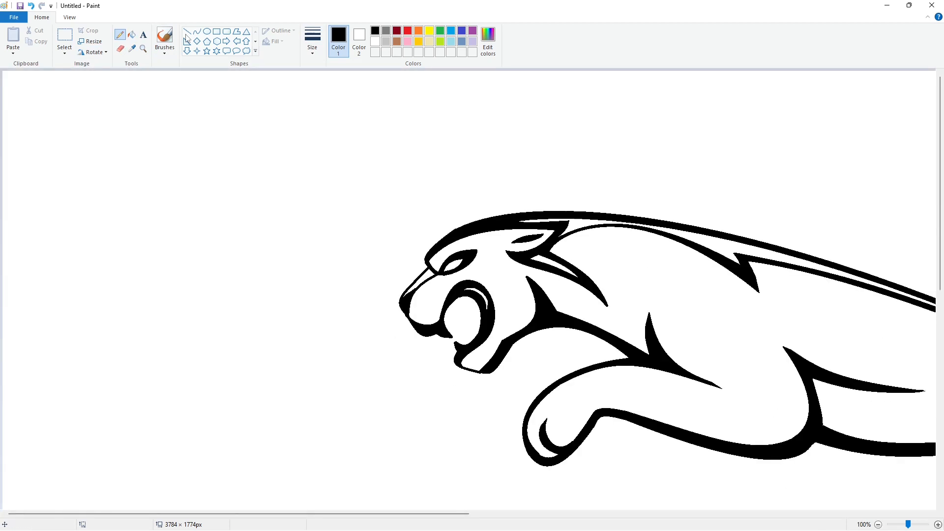
pyautogui.click(197, 32)
pyautogui.click(313, 41)
pyautogui.click(335, 75)
pyautogui.moveTo(405, 292)
pyautogui.mouseDown()
pyautogui.moveTo(428, 272)
pyautogui.moveTo(412, 291)
pyautogui.mouseUp()
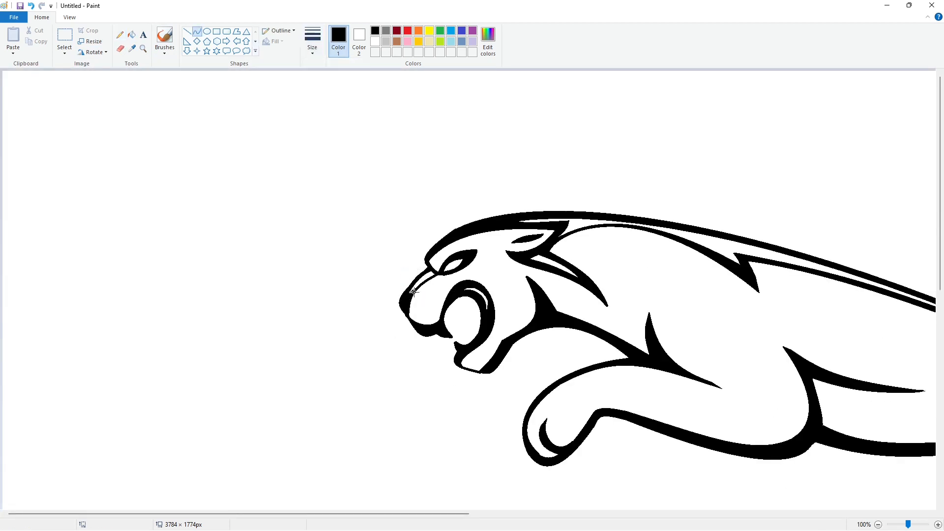
# - Trim the face outline with white line strokes and thicken the underside of the chin with a black curve
pyautogui.click(374, 41)
pyautogui.click(187, 31)
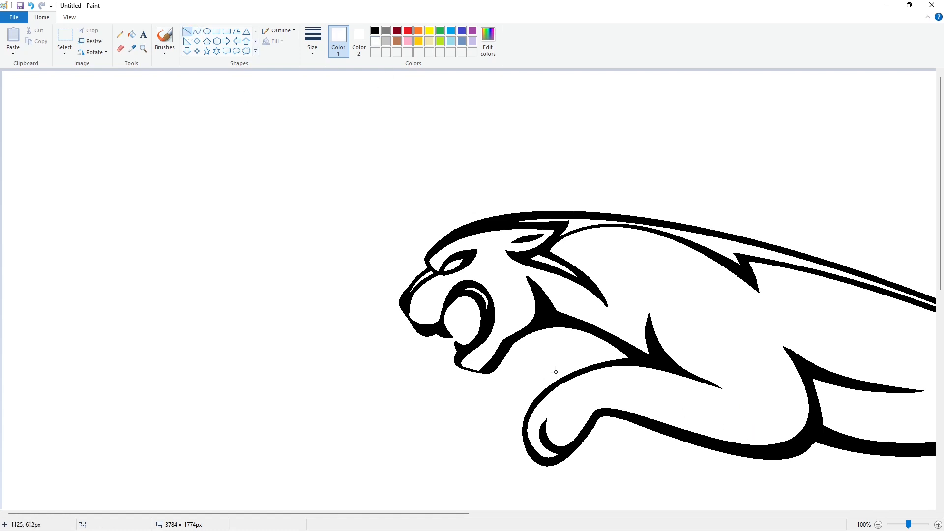
pyautogui.click(198, 31)
pyautogui.click(375, 31)
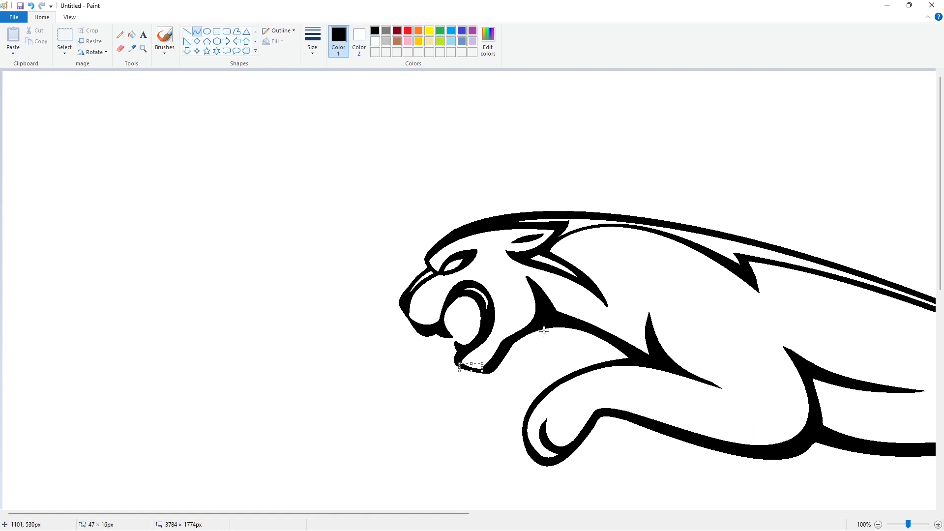
# - Draw a wide black-outlined rectangle about 2959 × 213 px beneath the cat
pyautogui.scroll(-1, 724, 407)
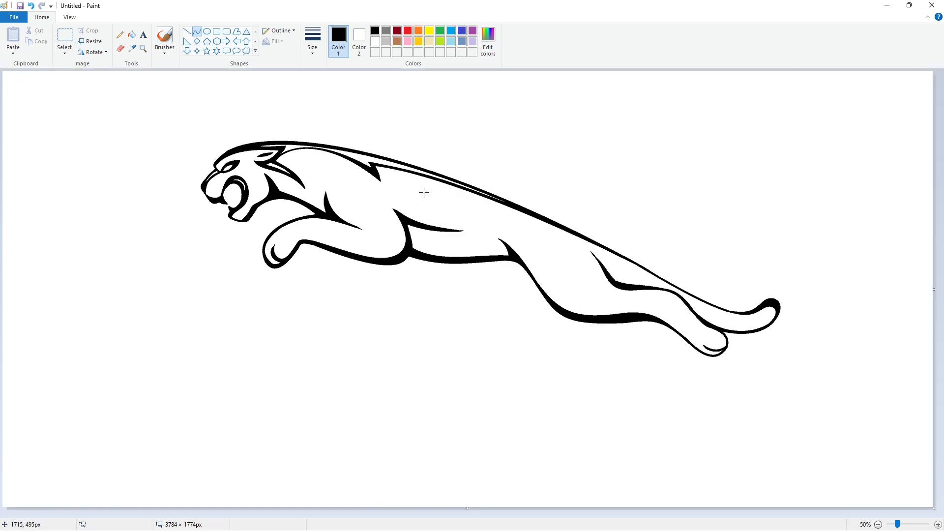
pyautogui.click(216, 31)
pyautogui.moveTo(123, 382)
pyautogui.mouseDown()
pyautogui.moveTo(639, 434)
pyautogui.moveTo(840, 440)
pyautogui.mouseUp()
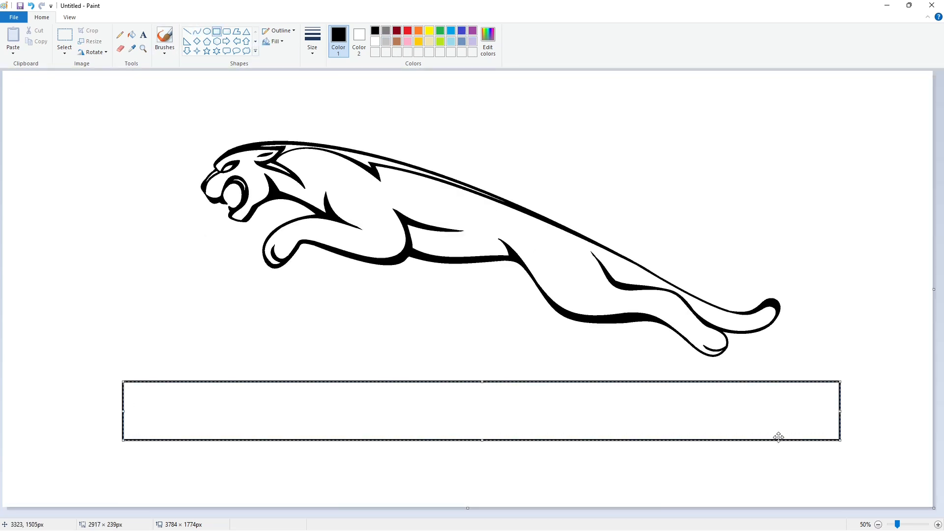
pyautogui.moveTo(484, 382); pyautogui.dragTo(486, 388)
pyautogui.moveTo(122, 413)
pyautogui.mouseDown()
pyautogui.moveTo(141, 413)
pyautogui.moveTo(113, 414)
pyautogui.mouseUp()
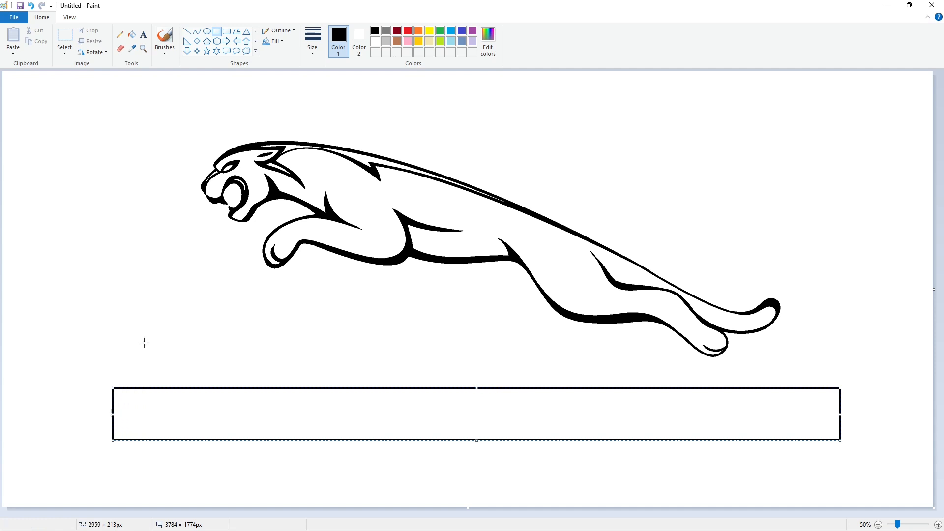
# - Fill the whole rectangle, outline included, with lavender as a guide strip for lettering
pyautogui.click(131, 35)
pyautogui.click(211, 408)
pyautogui.click(472, 41)
pyautogui.click(417, 407)
# - Draw black straight guide lines across the strip's left part for the letter J: two stem edges, the base's upper edge and its end
pyautogui.click(187, 31)
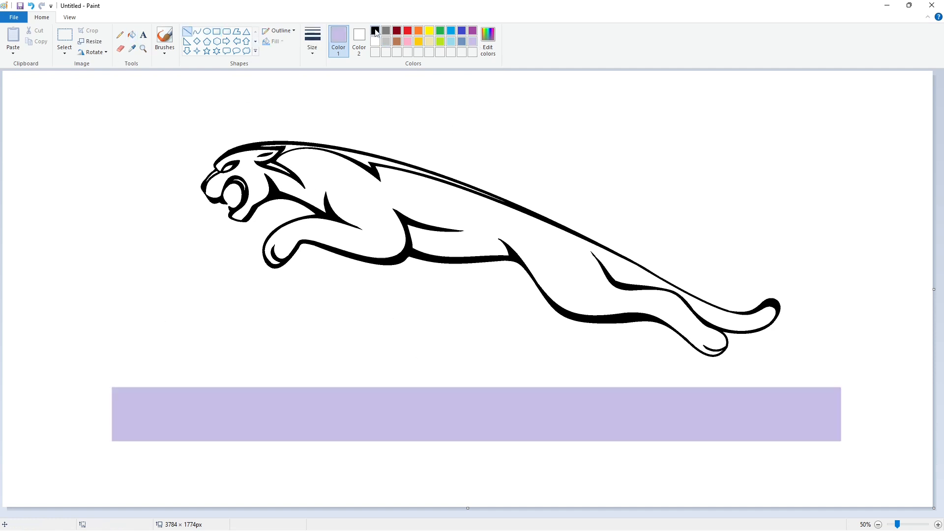
pyautogui.click(375, 30)
pyautogui.moveTo(219, 382); pyautogui.dragTo(219, 455)
pyautogui.click(290, 360)
pyautogui.moveTo(201, 378); pyautogui.dragTo(200, 473)
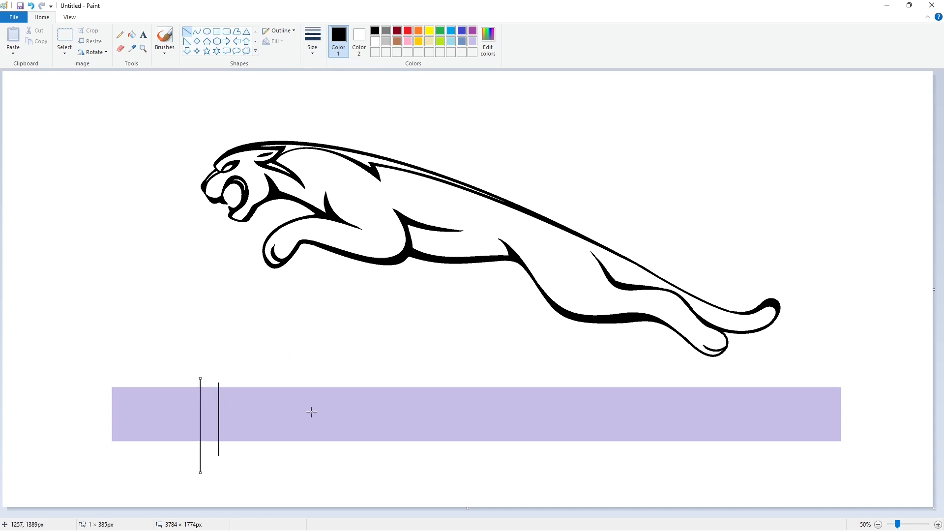
pyautogui.click(311, 412)
pyautogui.moveTo(210, 432); pyautogui.dragTo(107, 432)
pyautogui.click(347, 427)
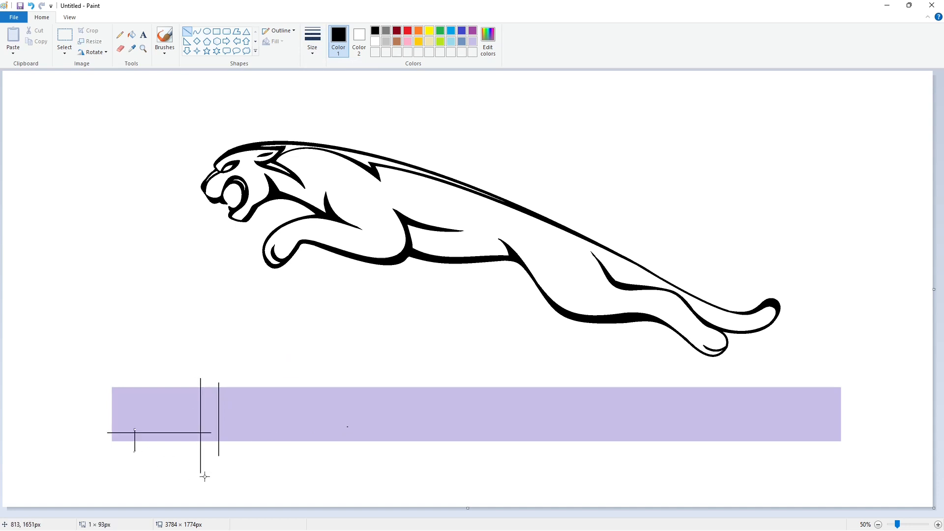
pyautogui.click(261, 486)
# - Fill the J's stem and base between the guide lines and recolour them purple
pyautogui.click(131, 35)
pyautogui.click(210, 403)
pyautogui.click(193, 435)
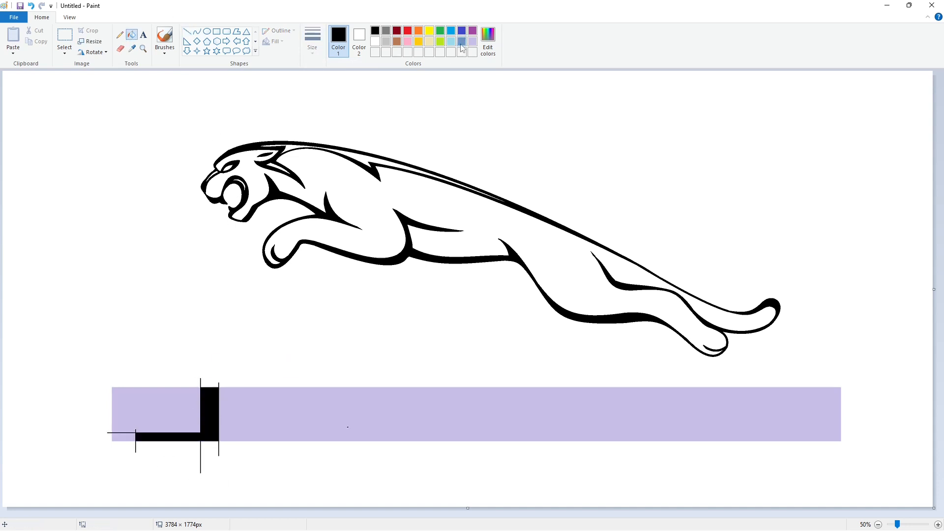
pyautogui.click(471, 31)
pyautogui.click(194, 436)
# - Draw a black circle fitted to the J's outer corner and move it to the empty area above the letter
pyautogui.click(206, 31)
pyautogui.click(375, 30)
pyautogui.moveTo(160, 438); pyautogui.dragTo(220, 380)
pyautogui.moveTo(161, 409); pyautogui.dragTo(156, 409)
pyautogui.moveTo(189, 416); pyautogui.dragTo(220, 410)
pyautogui.moveTo(187, 379); pyautogui.dragTo(187, 373)
pyautogui.moveTo(201, 408); pyautogui.dragTo(220, 409)
pyautogui.moveTo(183, 374); pyautogui.dragTo(190, 372)
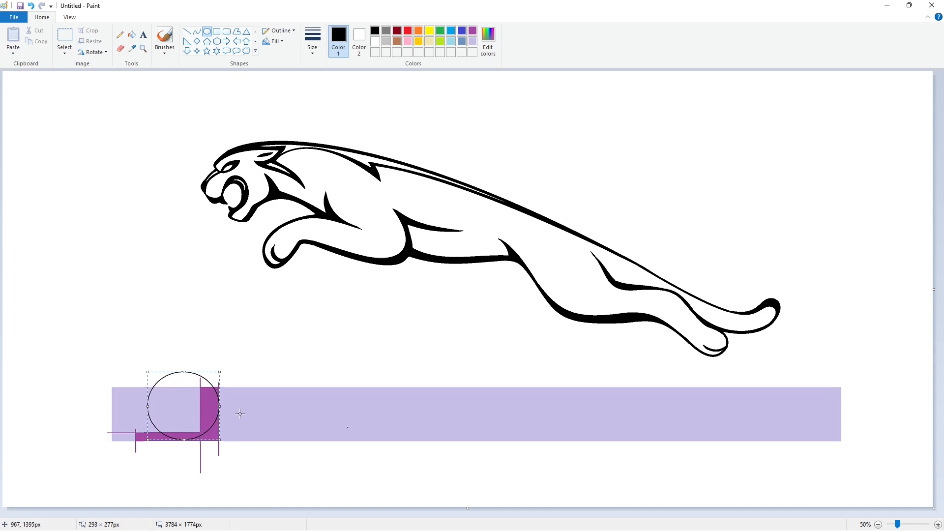
pyautogui.moveTo(149, 407); pyautogui.dragTo(151, 406)
pyautogui.moveTo(185, 372); pyautogui.dragTo(185, 377)
pyautogui.moveTo(146, 403); pyautogui.dragTo(136, 313)
pyautogui.click(159, 233)
# - Cut the circle's outline with the eraser and fill its upper arc white, leaving only the lower-right arc
pyautogui.click(120, 48)
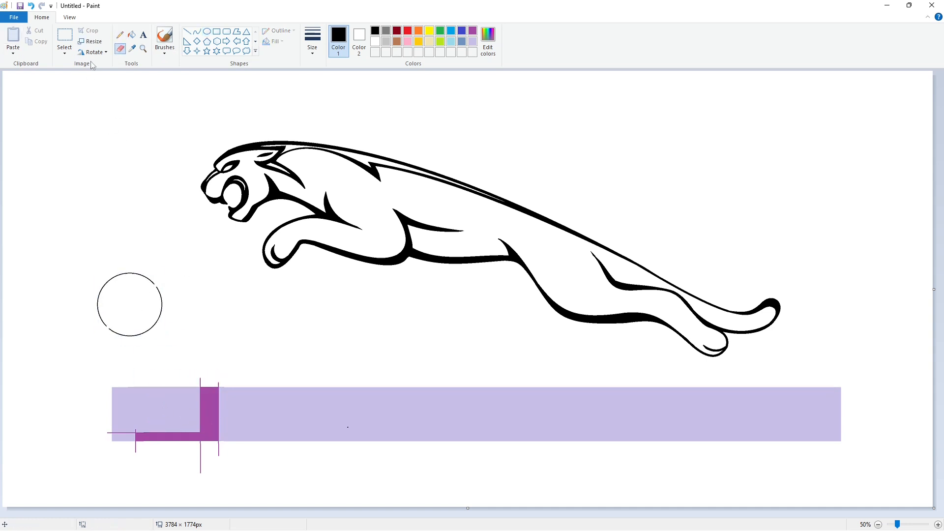
pyautogui.click(937, 524)
pyautogui.click(132, 35)
pyautogui.click(374, 41)
pyautogui.click(294, 265)
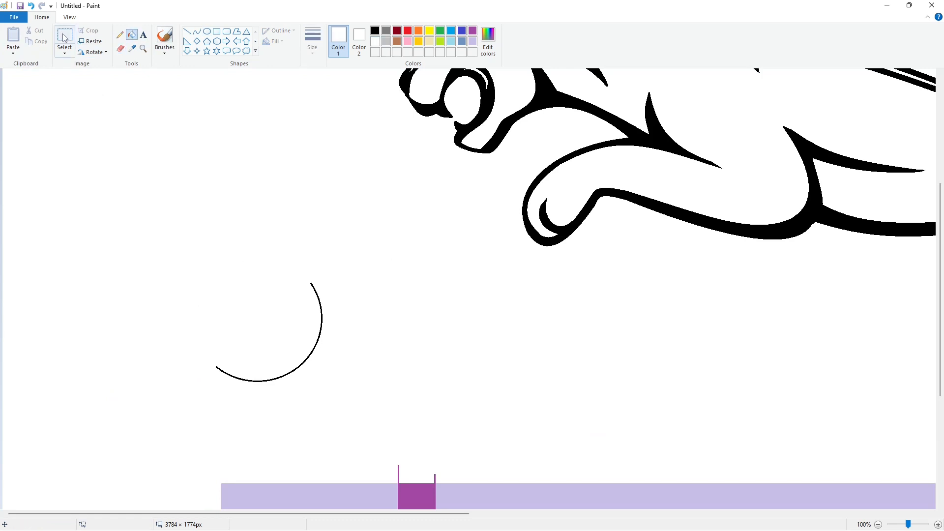
# - Copy the arc and place the copy with a transparent background exactly on the J's outer corner
pyautogui.click(64, 35)
pyautogui.moveTo(97, 202); pyautogui.dragTo(395, 432)
pyautogui.hotkey('ctrl', 'c')
pyautogui.scroll(-4, 440, 290)
pyautogui.hotkey('ctrl', 'v')
pyautogui.click(64, 51)
pyautogui.click(88, 142)
pyautogui.moveTo(142, 190); pyautogui.dragTo(342, 317)
pyautogui.press('Right')
pyautogui.press('Right')
pyautogui.press('Right')
pyautogui.press('Right')
pyautogui.press('Right')
pyautogui.press('Right')
pyautogui.press('Right')
pyautogui.press('Right')
pyautogui.press('Right')
pyautogui.press('Right')
pyautogui.press('Right')
pyautogui.press('Right')
pyautogui.press('Right')
pyautogui.press('Right')
pyautogui.press('Right')
pyautogui.press('Escape')
# - Fill the J's corner outside the arc white and recolour the arc purple
pyautogui.click(131, 34)
pyautogui.click(424, 364)
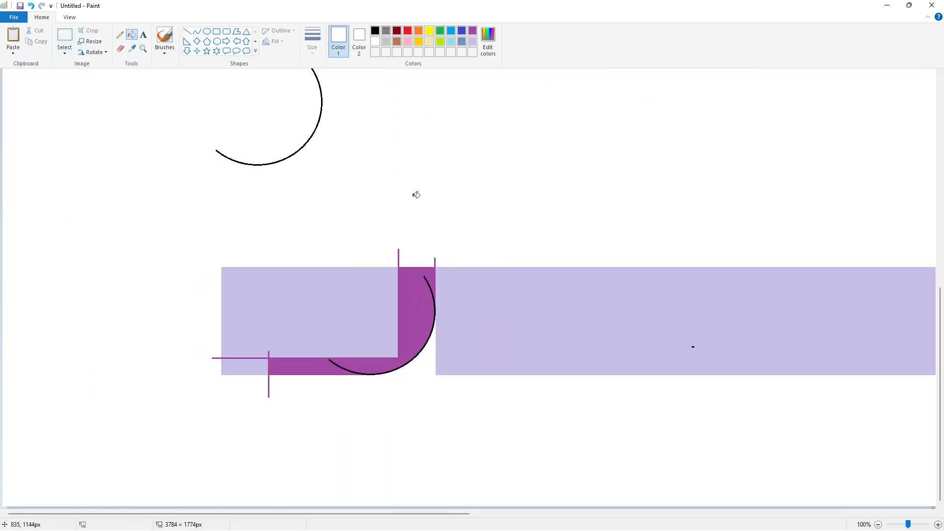
pyautogui.click(472, 31)
pyautogui.click(434, 299)
pyautogui.click(877, 524)
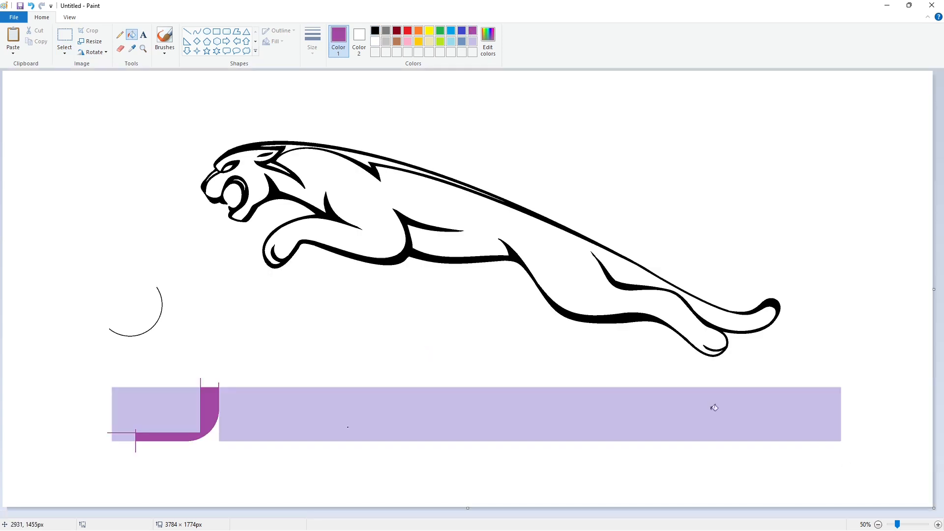
# - Draw a smaller black circle for the J's inner corner and move it above the letter
pyautogui.click(208, 31)
pyautogui.click(375, 30)
pyautogui.moveTo(165, 404)
pyautogui.mouseDown()
pyautogui.moveTo(194, 427)
pyautogui.moveTo(180, 434)
pyautogui.moveTo(199, 419)
pyautogui.mouseUp()
pyautogui.moveTo(183, 404); pyautogui.dragTo(195, 337)
# - Copy the small circle and place the copy against the inner edges of the J's stem and base
pyautogui.click(65, 37)
pyautogui.moveTo(232, 296); pyautogui.dragTo(171, 362)
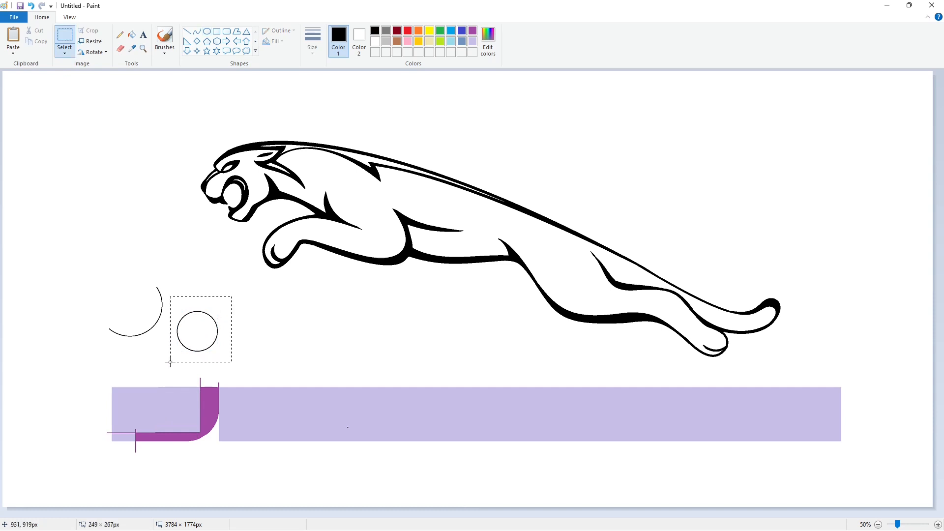
pyautogui.click(938, 524)
pyautogui.hotkey('ctrl', 'c')
pyautogui.hotkey('ctrl', 'v')
pyautogui.moveTo(57, 140); pyautogui.dragTo(355, 421)
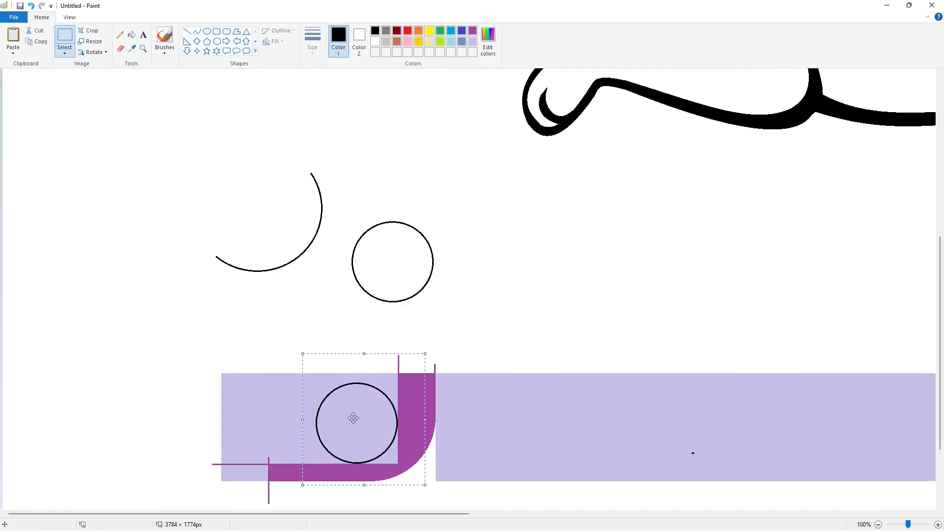
# - Fill the J's inner corner purple, clear the circle and strip area beside it with white, and fill the J black
pyautogui.click(131, 34)
pyautogui.click(471, 31)
pyautogui.click(391, 457)
pyautogui.click(375, 41)
pyautogui.click(375, 408)
pyautogui.click(385, 395)
pyautogui.click(392, 388)
pyautogui.click(374, 31)
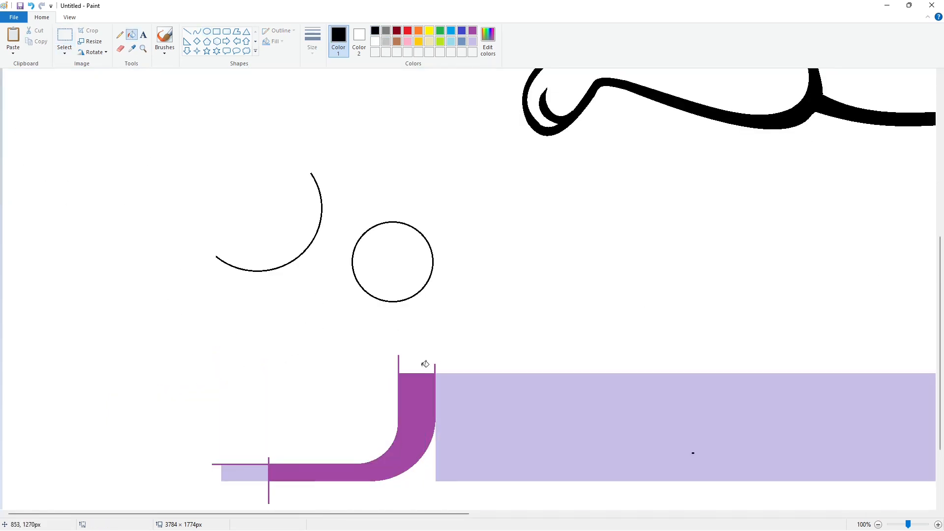
pyautogui.click(418, 388)
# - Cut the leftover guide lines off the J with white lines and fill them and the lavender remnant white
pyautogui.click(187, 31)
pyautogui.click(375, 42)
pyautogui.scroll(-3, 292, 353)
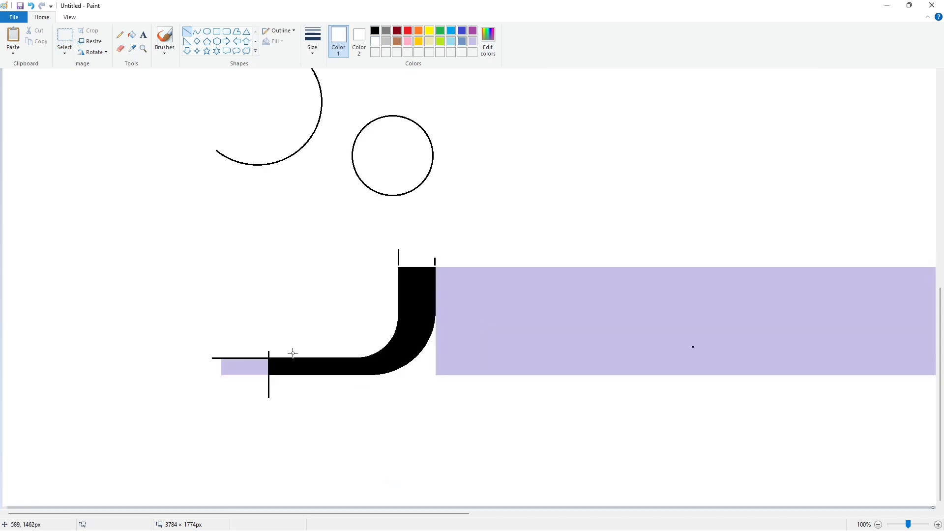
pyautogui.moveTo(249, 379); pyautogui.dragTo(274, 378)
pyautogui.moveTo(264, 347); pyautogui.dragTo(264, 396)
pyautogui.click(134, 37)
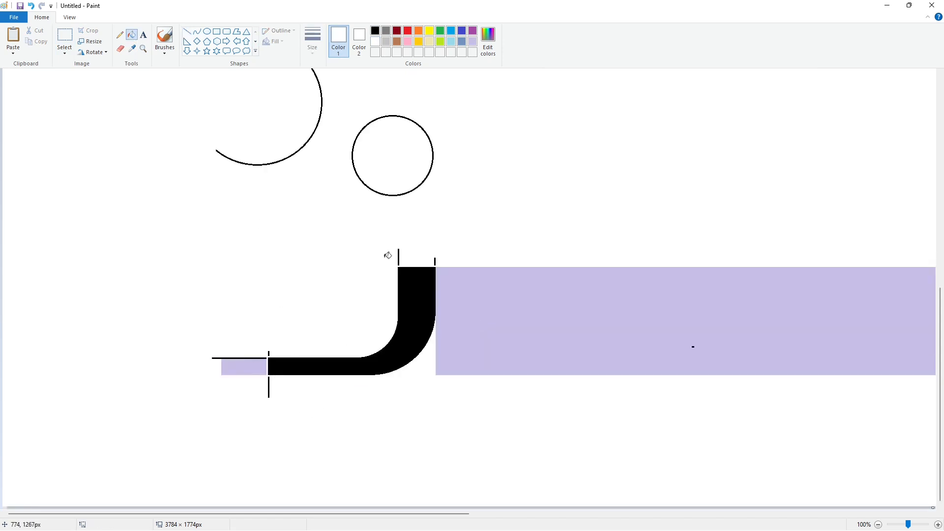
pyautogui.click(257, 366)
pyautogui.click(259, 358)
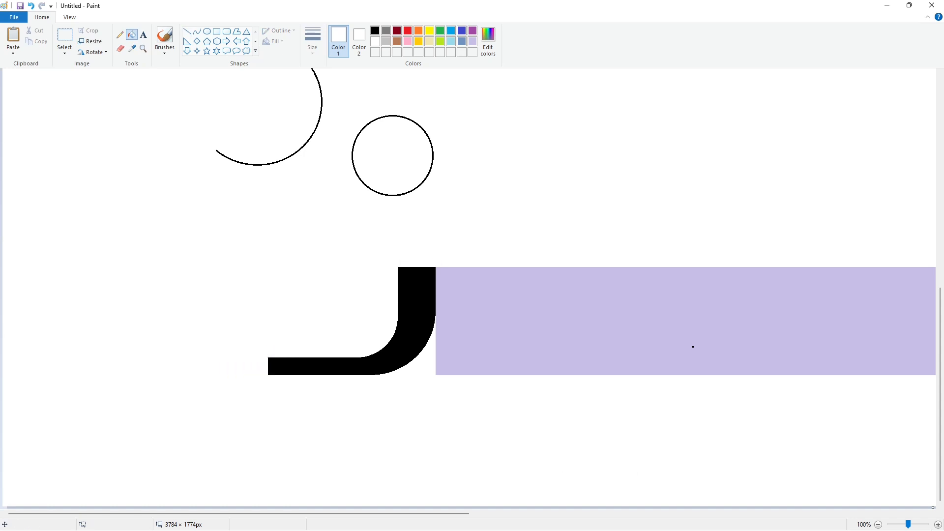
# - Draw black straight lines on the strip beside the J for the letter A: outer and inner diagonals and a double crossbar
pyautogui.click(878, 524)
pyautogui.click(187, 31)
pyautogui.click(374, 31)
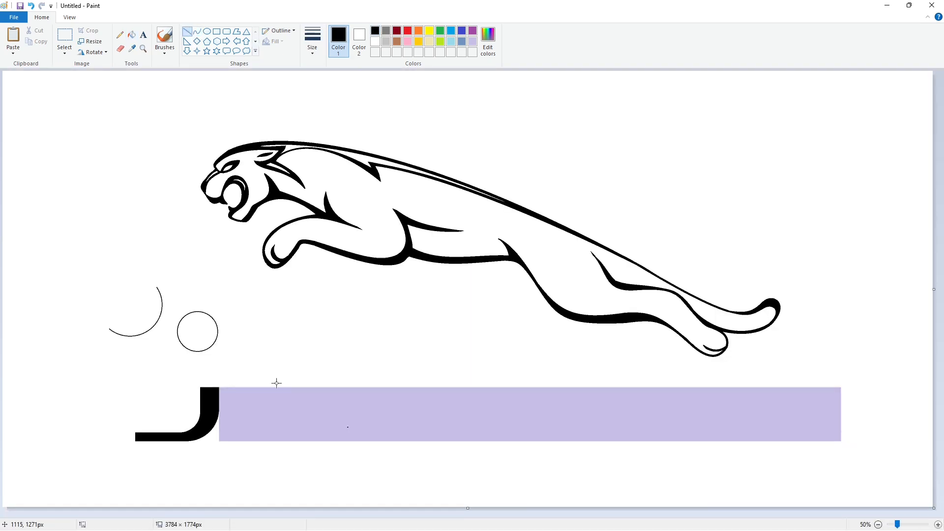
pyautogui.moveTo(276, 383); pyautogui.dragTo(210, 466)
pyautogui.moveTo(292, 385); pyautogui.dragTo(352, 455)
pyautogui.hotkey('ctrl', 'z')
pyautogui.hotkey('ctrl', 'z')
pyautogui.hotkey('ctrl', 'z')
pyautogui.hotkey('ctrl', 'y')
pyautogui.hotkey('ctrl', 'y')
pyautogui.hotkey('ctrl', 'y')
pyautogui.moveTo(278, 393)
pyautogui.mouseDown()
pyautogui.moveTo(337, 462)
pyautogui.moveTo(237, 445)
pyautogui.moveTo(229, 454)
pyautogui.moveTo(320, 429)
pyautogui.mouseUp()
pyautogui.click(369, 489)
pyautogui.click(279, 469)
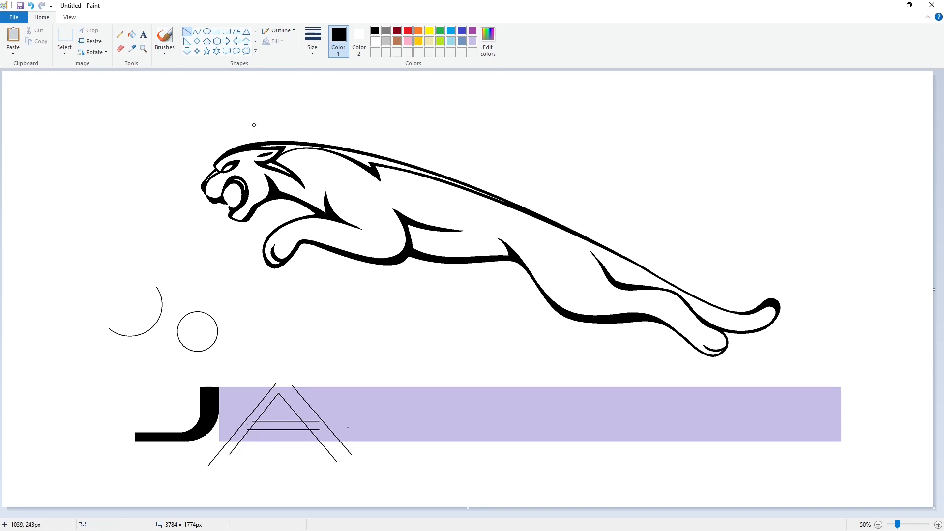
# - Fill the A's legs and crossbar with black
pyautogui.click(132, 34)
pyautogui.click(296, 411)
pyautogui.click(291, 425)
# - Draw white lines along the A's upper and lower edges to cut off the protruding guide lines
pyautogui.click(937, 524)
pyautogui.scroll(-5, 474, 455)
pyautogui.hscroll(3, 407, 335)
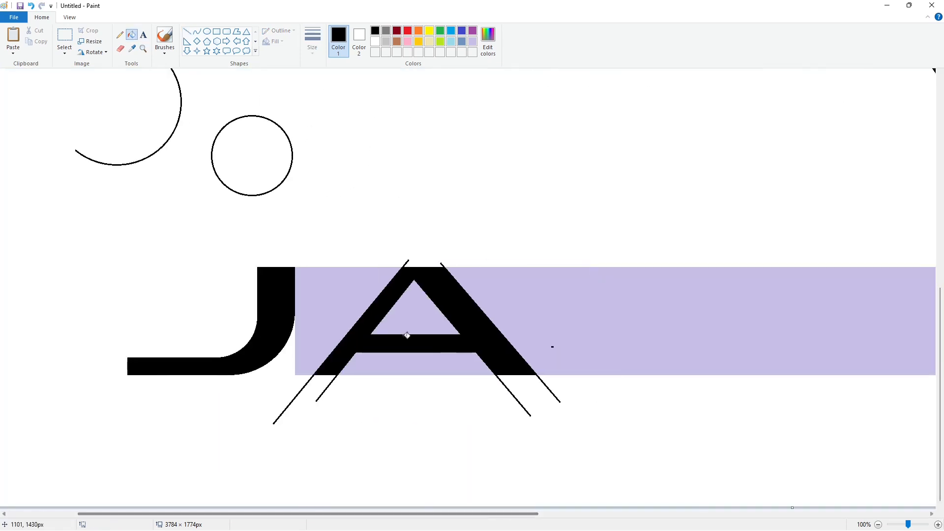
pyautogui.click(187, 31)
pyautogui.click(375, 41)
pyautogui.moveTo(395, 268); pyautogui.dragTo(451, 268)
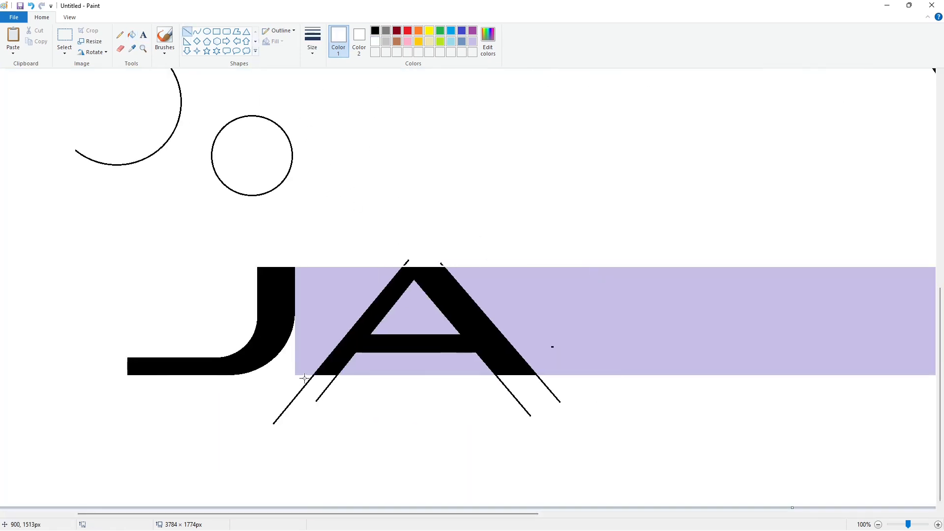
# - Fill the lavender areas inside, below and before the A white, along with the leftover guide line ends
pyautogui.click(131, 35)
pyautogui.click(343, 307)
pyautogui.click(414, 315)
pyautogui.click(415, 364)
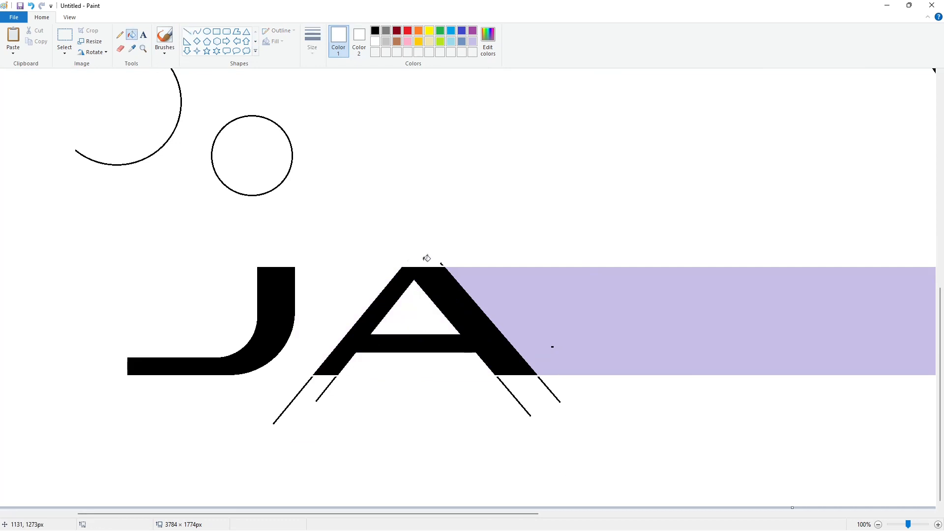
pyautogui.click(546, 384)
pyautogui.click(517, 398)
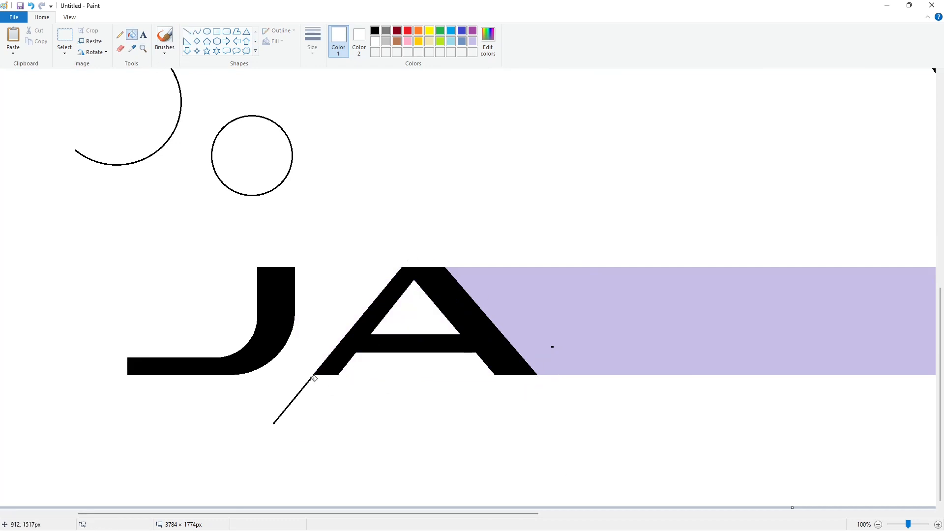
pyautogui.click(313, 378)
pyautogui.keyDown('ctrl'); pyautogui.scroll(-1, 747, 424); pyautogui.keyUp('ctrl')
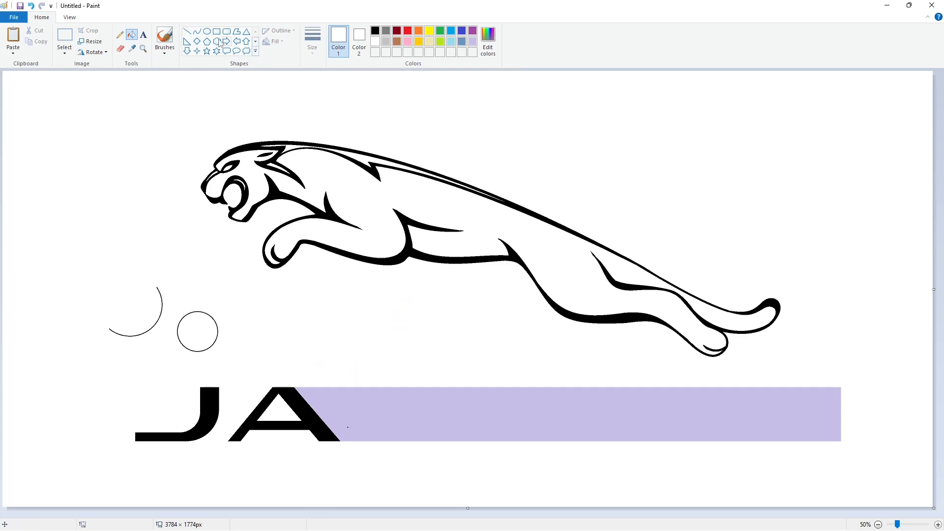
# - Draw a black ellipse for the letter G's outer curve and move it above the strip
pyautogui.click(207, 31)
pyautogui.click(374, 31)
pyautogui.moveTo(349, 388)
pyautogui.mouseDown()
pyautogui.moveTo(366, 413)
pyautogui.moveTo(409, 441)
pyautogui.moveTo(317, 333)
pyautogui.mouseUp()
# - Copy the ellipse onto the strip beside the A and place a smaller circle inside it for the G's inner curve
pyautogui.click(64, 36)
pyautogui.moveTo(262, 292); pyautogui.dragTo(387, 368)
pyautogui.click(937, 524)
pyautogui.scroll(-3, 609, 440)
pyautogui.hscroll(3, 609, 440)
pyautogui.keyDown('ctrl'); pyautogui.scroll(-1, 609, 441); pyautogui.keyUp('ctrl')
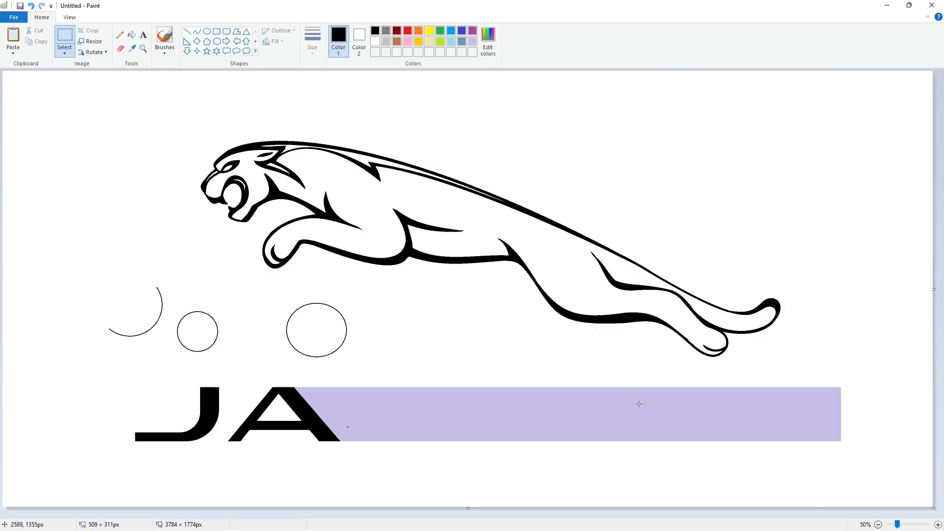
pyautogui.hotkey('ctrl', 'v')
pyautogui.moveTo(52, 105)
pyautogui.mouseDown()
pyautogui.moveTo(429, 409)
pyautogui.moveTo(374, 410)
pyautogui.moveTo(411, 434)
pyautogui.mouseUp()
pyautogui.click(526, 474)
pyautogui.click(207, 31)
pyautogui.click(650, 486)
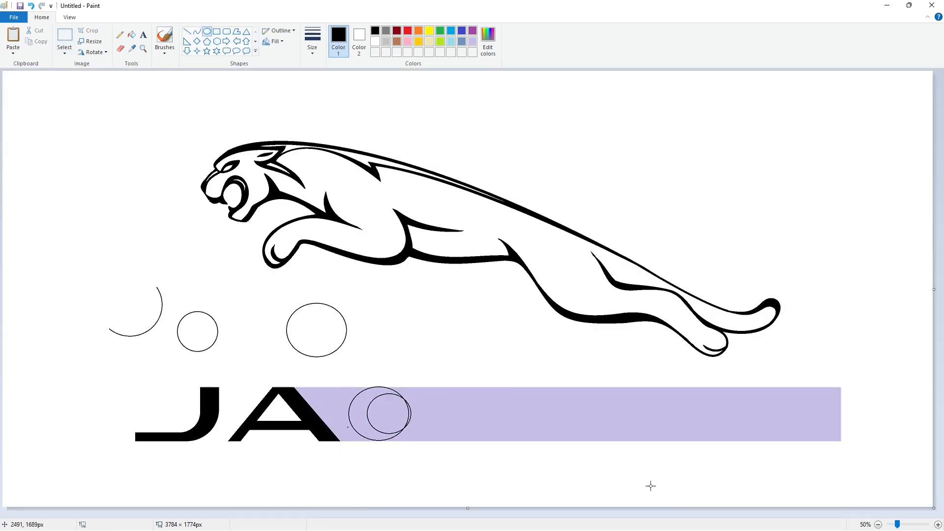
# - Draw black straight lines from the curves for the G's upper bar, right stem and lower bar
pyautogui.click(187, 30)
pyautogui.moveTo(444, 394); pyautogui.dragTo(380, 394)
pyautogui.moveTo(444, 454); pyautogui.dragTo(445, 362)
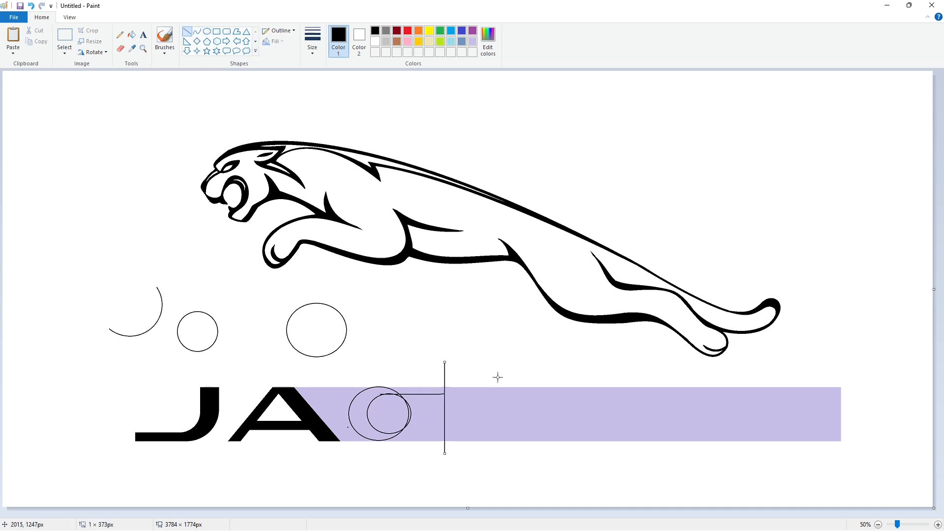
pyautogui.click(498, 378)
pyautogui.moveTo(432, 416); pyautogui.dragTo(428, 456)
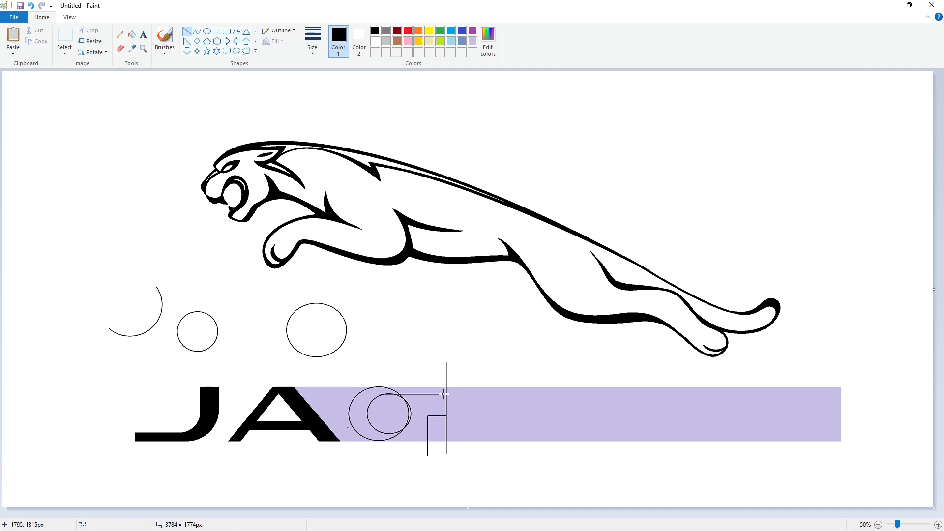
pyautogui.moveTo(444, 394)
pyautogui.mouseDown()
pyautogui.moveTo(444, 371)
pyautogui.moveTo(535, 360)
pyautogui.mouseUp()
# - Fill the G's upper bar, left curve and right stem with black
pyautogui.click(910, 522)
pyautogui.hscroll(5, 418, 481)
pyautogui.click(131, 34)
pyautogui.click(493, 277)
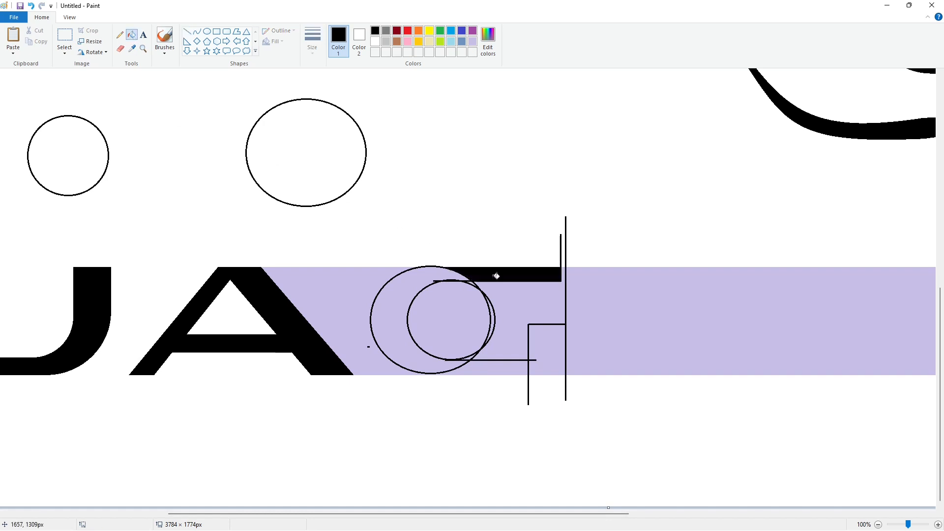
pyautogui.click(413, 304)
pyautogui.click(506, 368)
pyautogui.hotkey('ctrl', 'z')
pyautogui.click(544, 351)
# - Close the G's lower edge with a short black line and fill its lower bar black
pyautogui.click(186, 31)
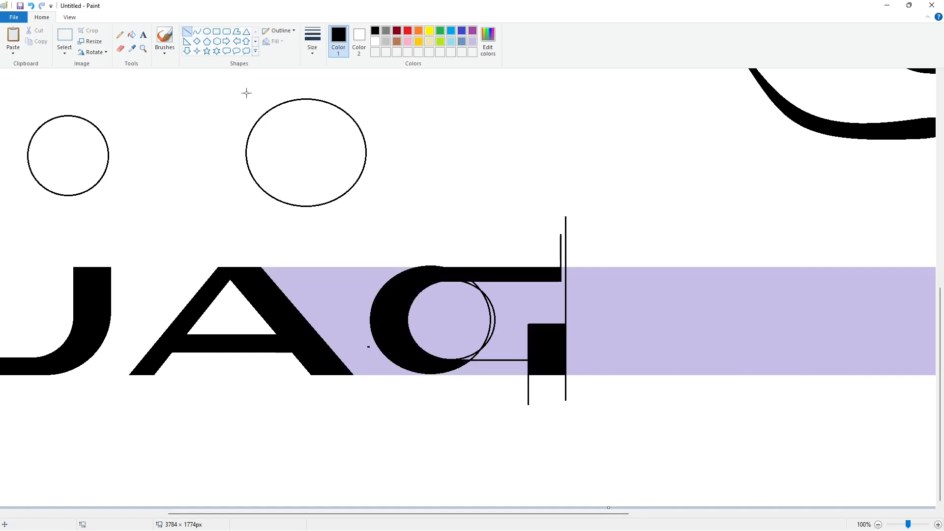
pyautogui.moveTo(439, 375); pyautogui.dragTo(477, 375)
pyautogui.click(131, 34)
pyautogui.click(486, 367)
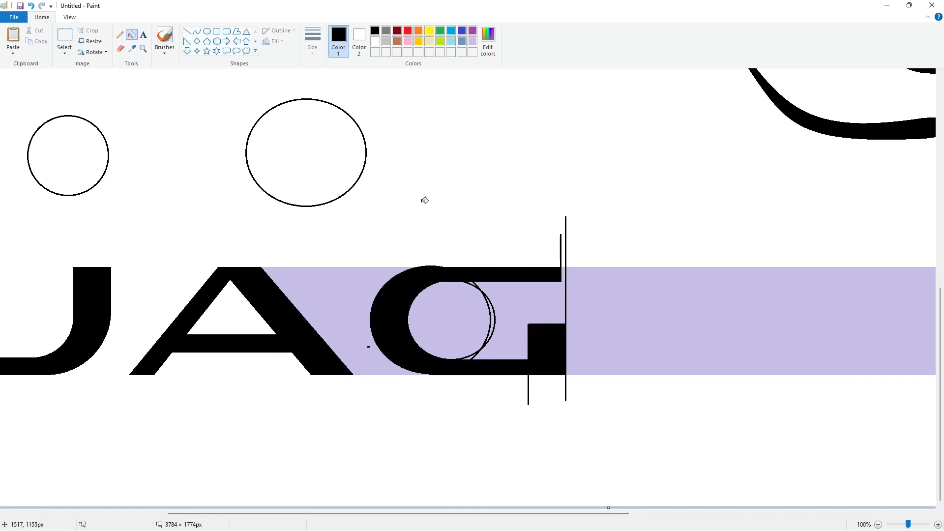
# - Draw short lavender lines under the G's upper bar and above its lower bar to detach the leftover inner arcs
pyautogui.click(471, 42)
pyautogui.click(186, 32)
pyautogui.moveTo(451, 285); pyautogui.dragTo(512, 284)
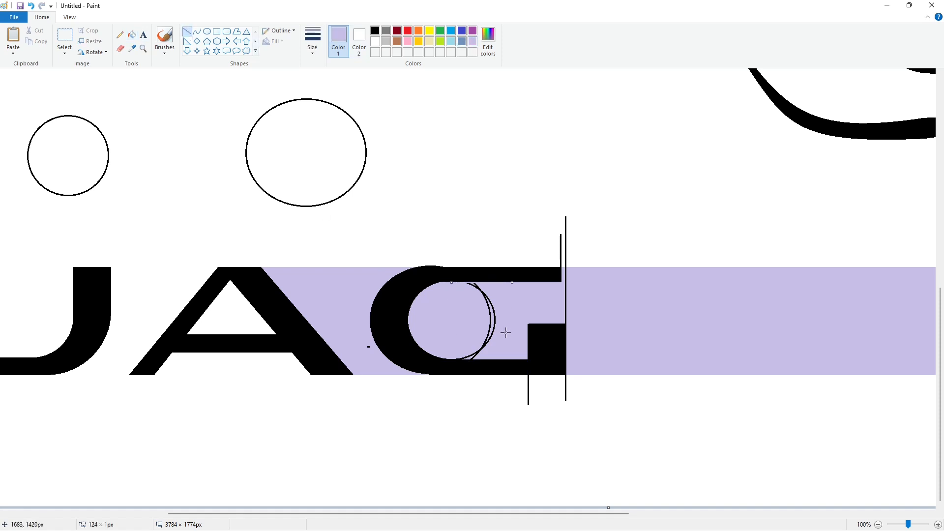
pyautogui.click(465, 349)
pyautogui.moveTo(468, 359); pyautogui.dragTo(487, 359)
# - Draw short white lines across the G's guide lines above, beside and below the letter to cut off their excess
pyautogui.moveTo(573, 261); pyautogui.dragTo(574, 263)
pyautogui.click(375, 42)
pyautogui.click(395, 158)
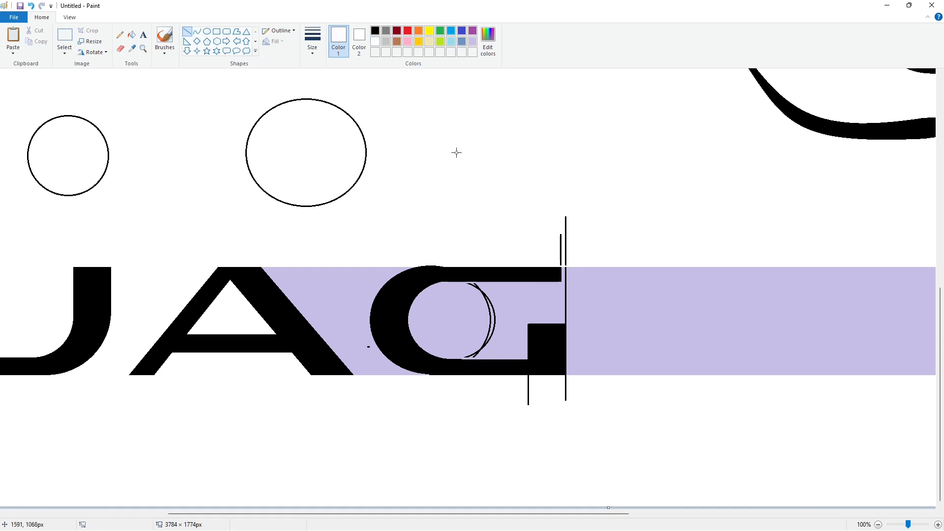
pyautogui.moveTo(559, 323); pyautogui.dragTo(574, 322)
pyautogui.click(585, 377)
pyautogui.moveTo(525, 376); pyautogui.dragTo(601, 376)
pyautogui.click(601, 402)
# - Fill the strip between the A and G, the stray speck and the G's interior with its leftover arcs white
pyautogui.click(131, 35)
pyautogui.click(344, 315)
pyautogui.click(368, 347)
pyautogui.click(442, 325)
pyautogui.click(491, 315)
pyautogui.click(492, 315)
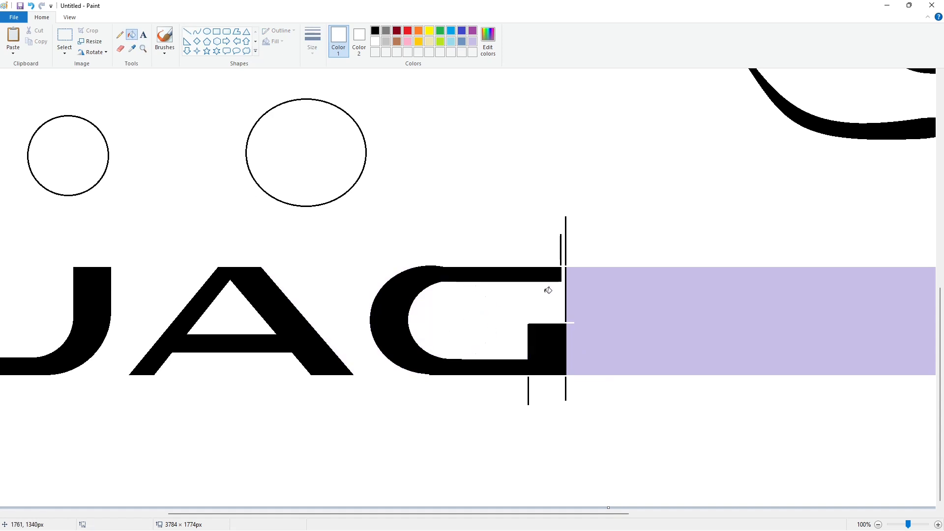
# - Fill the detached guide line pieces above, beside and below the G with white
pyautogui.click(560, 257)
pyautogui.click(566, 255)
pyautogui.click(567, 278)
pyautogui.click(529, 382)
pyautogui.click(565, 384)
pyautogui.click(506, 283)
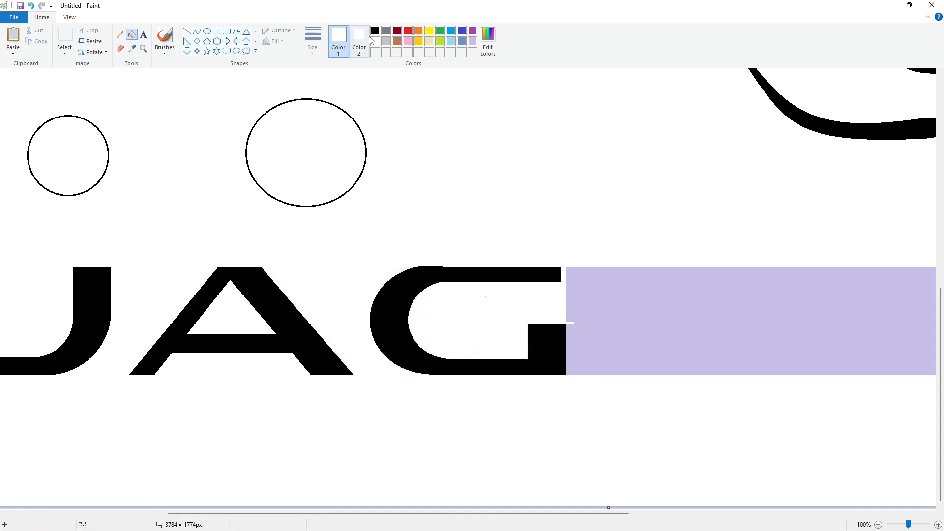
# - Trim the bulges at the top and bottom of the G's left curve with white lines along the letter's edges
pyautogui.click(187, 31)
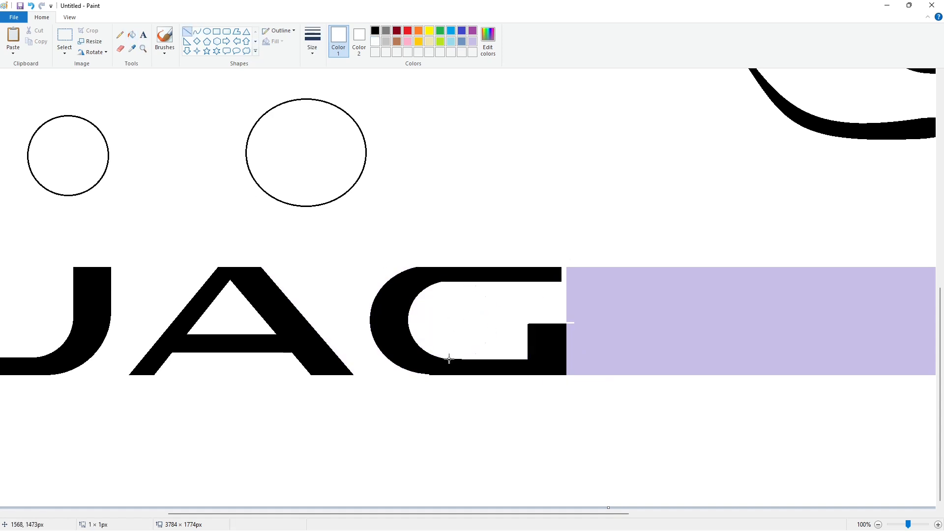
pyautogui.moveTo(428, 375); pyautogui.dragTo(440, 376)
pyautogui.click(374, 31)
pyautogui.click(375, 41)
# - Draw a wide black ellipse at the strip's lower edge beside the G, with a smaller ellipse inside it, for the U's curve
pyautogui.click(878, 524)
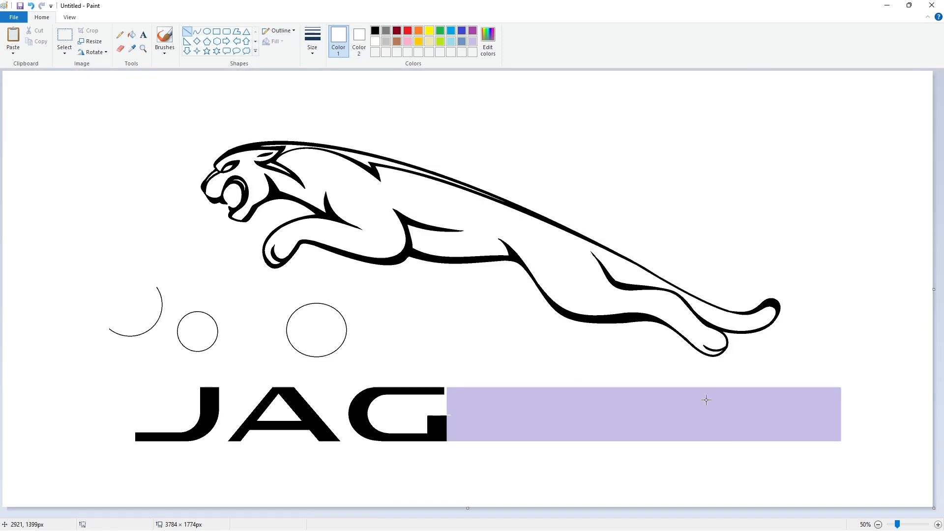
pyautogui.click(207, 31)
pyautogui.click(375, 30)
pyautogui.moveTo(470, 403); pyautogui.dragTo(561, 441)
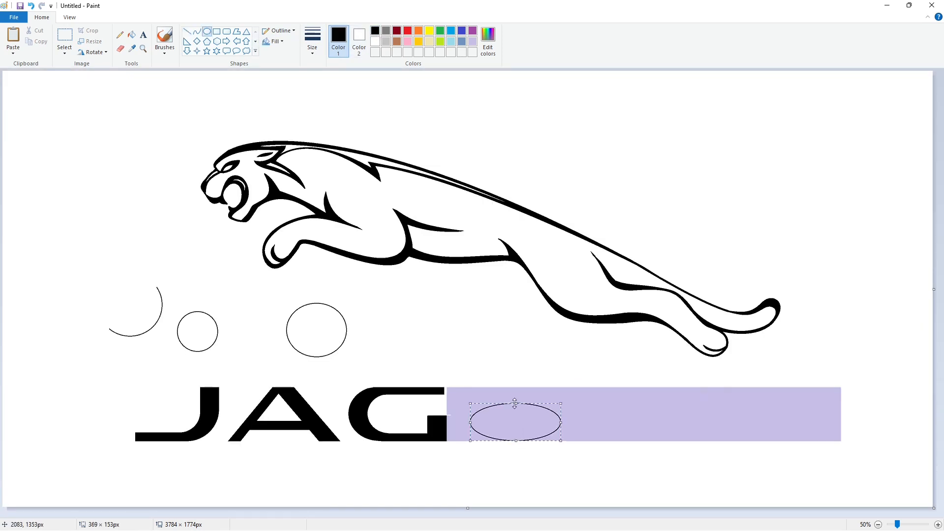
pyautogui.moveTo(515, 404)
pyautogui.mouseDown()
pyautogui.moveTo(563, 426)
pyautogui.moveTo(516, 407)
pyautogui.moveTo(546, 435)
pyautogui.mouseUp()
pyautogui.moveTo(525, 427); pyautogui.dragTo(526, 425)
pyautogui.click(578, 428)
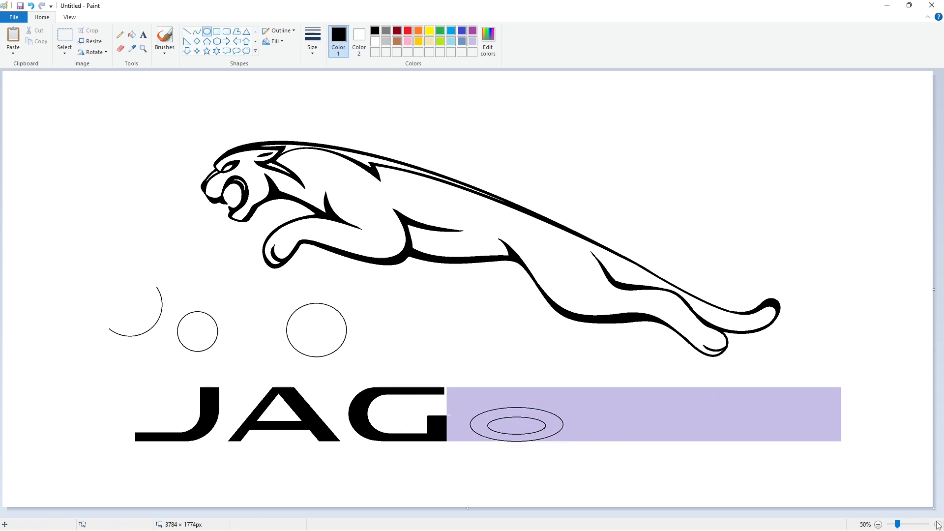
# - Draw black vertical lines upward from both ends of the outer ellipse and fill the ring between the ellipses black
pyautogui.click(938, 525)
pyautogui.click(187, 31)
pyautogui.moveTo(435, 448); pyautogui.dragTo(432, 351)
pyautogui.moveTo(618, 446); pyautogui.dragTo(618, 363)
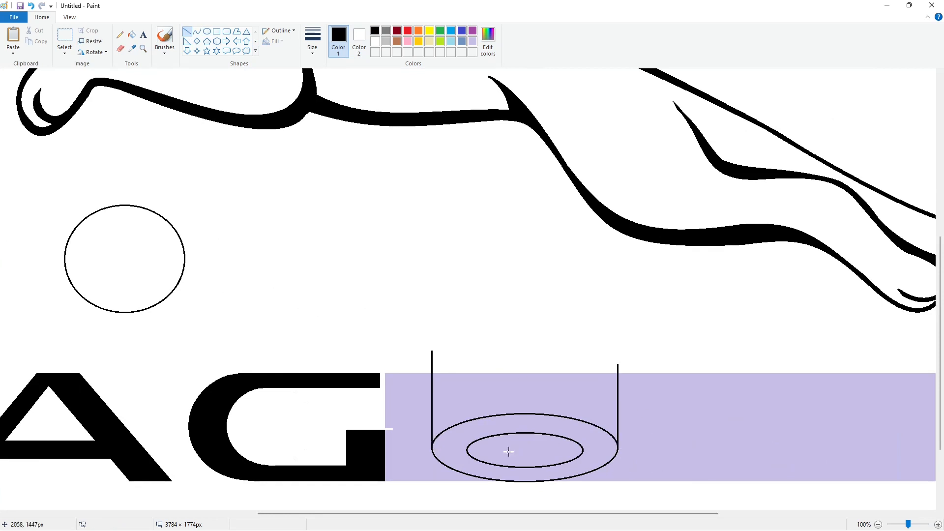
pyautogui.click(132, 34)
pyautogui.click(522, 419)
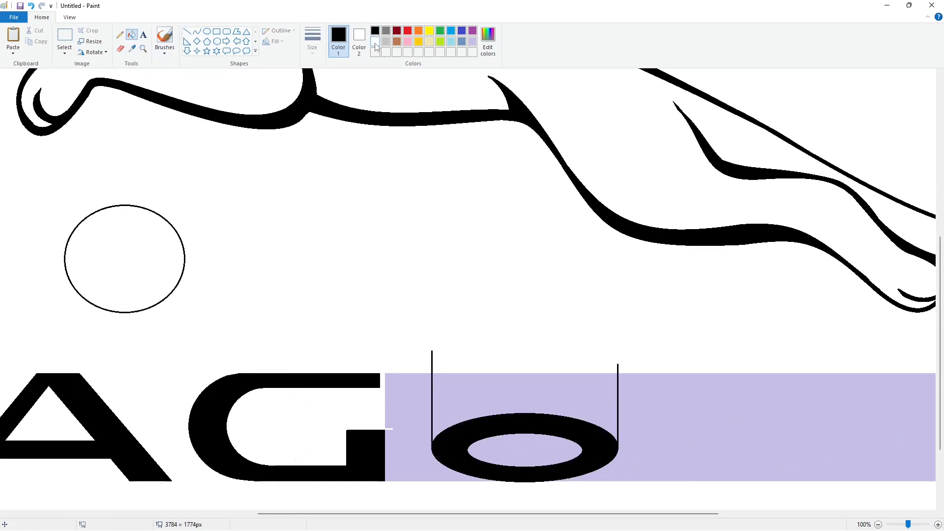
# - Cut through the ring with lavender vertical lines at the inner ellipse's ends and fill the upper section between them lavender
pyautogui.moveTo(469, 449); pyautogui.dragTo(468, 396)
pyautogui.click(473, 41)
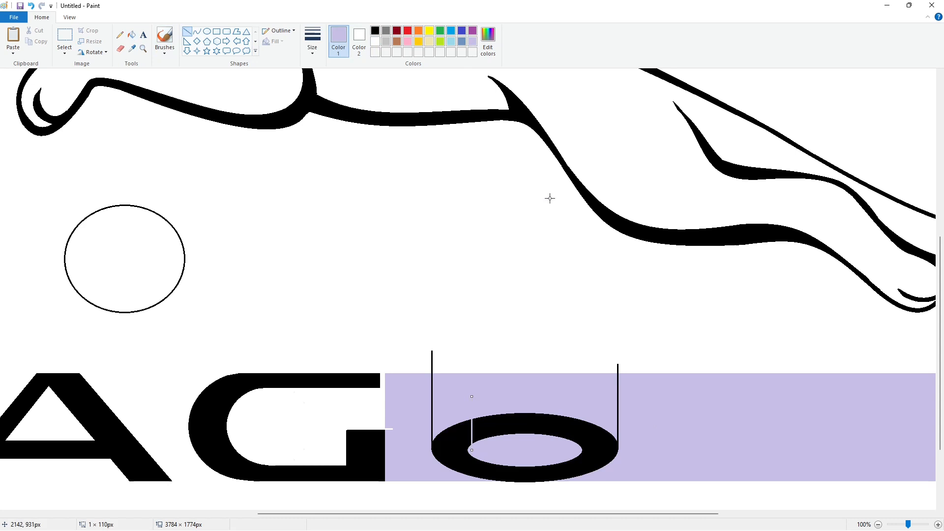
pyautogui.click(513, 420)
pyautogui.click(636, 426)
pyautogui.scroll(-3, 636, 425)
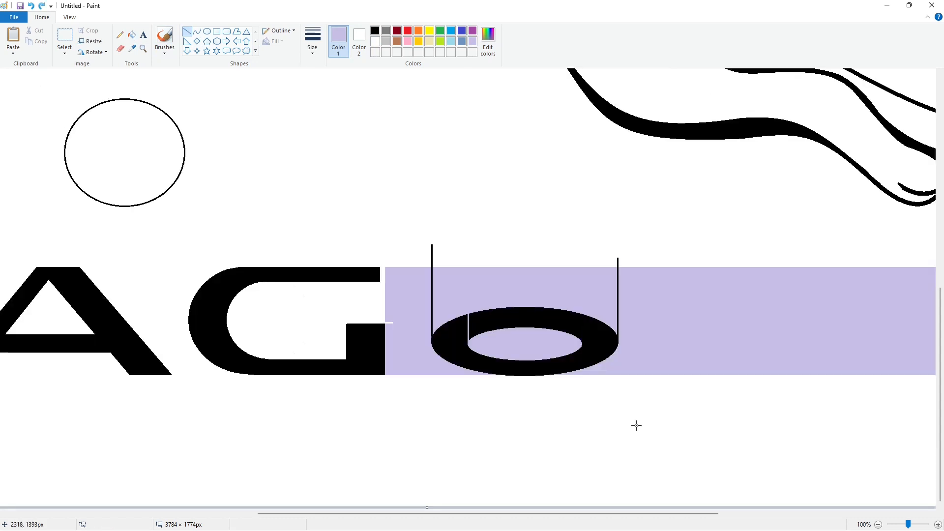
pyautogui.moveTo(581, 343); pyautogui.dragTo(581, 312)
pyautogui.click(688, 333)
pyautogui.scroll(3, 307, 191)
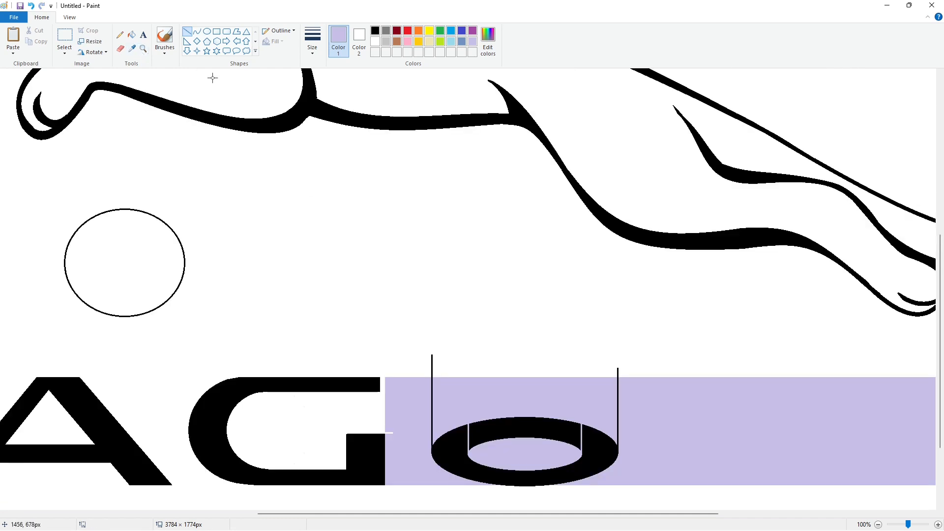
pyautogui.click(131, 34)
pyautogui.click(513, 431)
# - Draw two black vertical lines upward from the ends of the U's inner curve and nudge them into line with its edges
pyautogui.click(375, 30)
pyautogui.click(187, 31)
pyautogui.moveTo(464, 440); pyautogui.dragTo(464, 361)
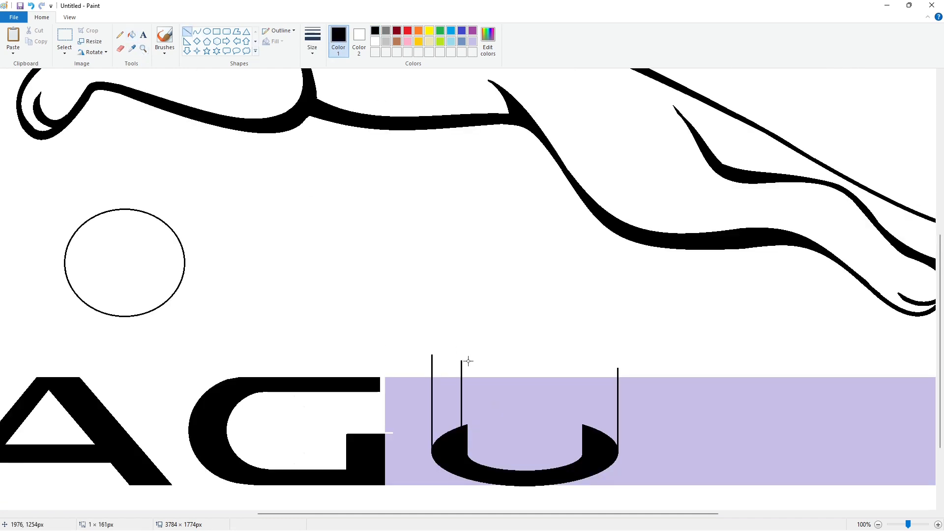
pyautogui.press('Right')
pyautogui.press('Right')
pyautogui.press('Right')
pyautogui.press('Right')
pyautogui.press('Right')
pyautogui.press('Right')
pyautogui.click(520, 364)
pyautogui.moveTo(585, 430); pyautogui.dragTo(574, 357)
pyautogui.press('Left')
pyautogui.press('Left')
pyautogui.press('Left')
pyautogui.press('Left')
pyautogui.press('Left')
pyautogui.click(649, 419)
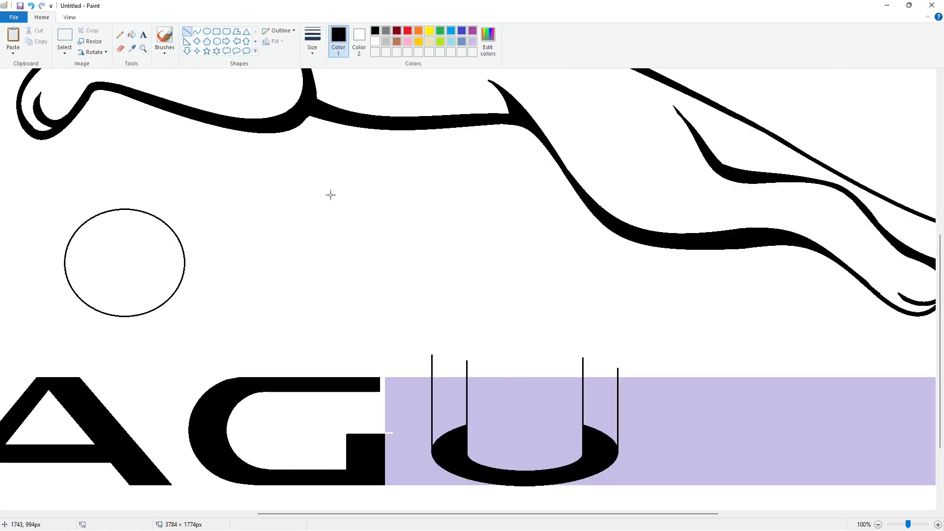
# - Fill both upright stems of the U with black
pyautogui.click(131, 34)
pyautogui.click(448, 408)
pyautogui.click(599, 408)
# - Cut the U's guide lines with a white line along the top, then fill the stubs and strip areas in and beside the U white
pyautogui.click(376, 41)
pyautogui.click(186, 32)
pyautogui.moveTo(424, 376); pyautogui.dragTo(631, 376)
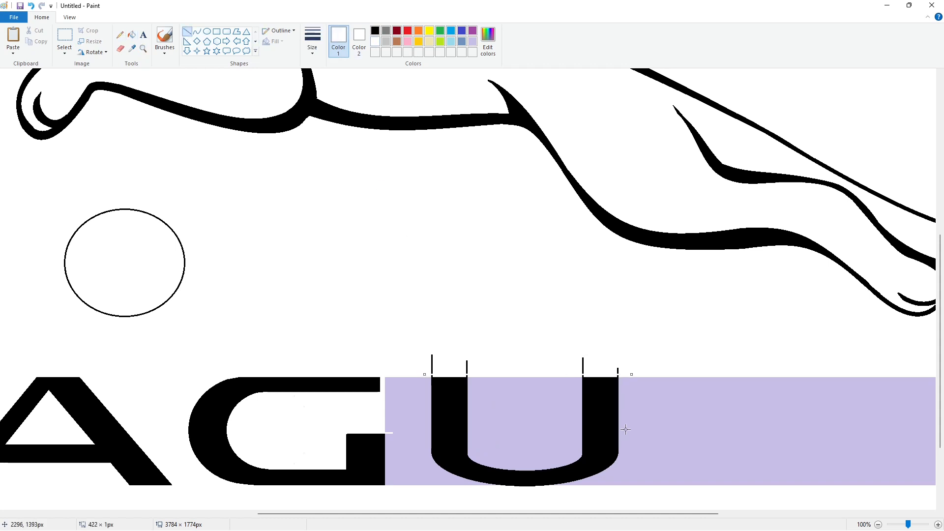
pyautogui.click(131, 34)
pyautogui.click(432, 363)
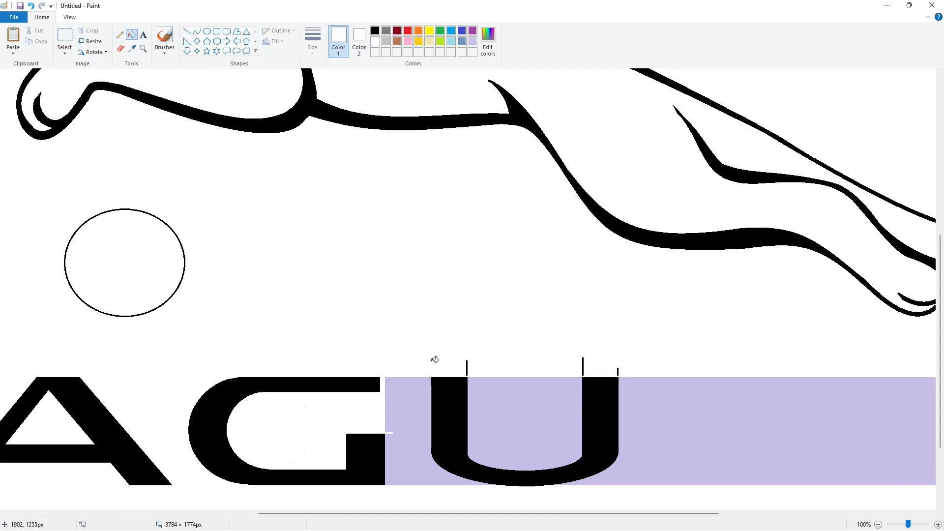
pyautogui.click(619, 372)
pyautogui.click(541, 413)
pyautogui.click(408, 418)
# - Copy the finished A and place the duplicate on the strip right after the U
pyautogui.click(878, 524)
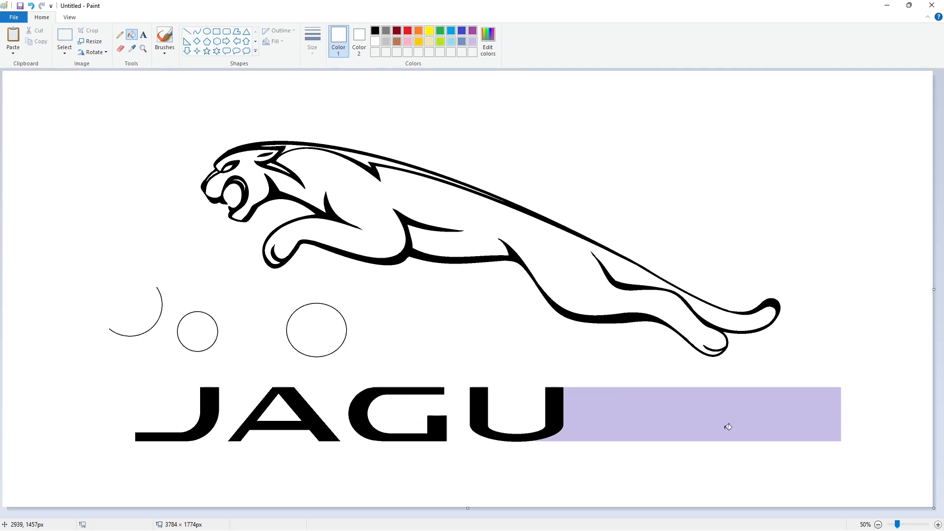
pyautogui.click(64, 37)
pyautogui.moveTo(221, 379); pyautogui.dragTo(344, 476)
pyautogui.hotkey('ctrl', 'c')
pyautogui.hotkey('ctrl', 'v')
pyautogui.moveTo(65, 114); pyautogui.dragTo(632, 419)
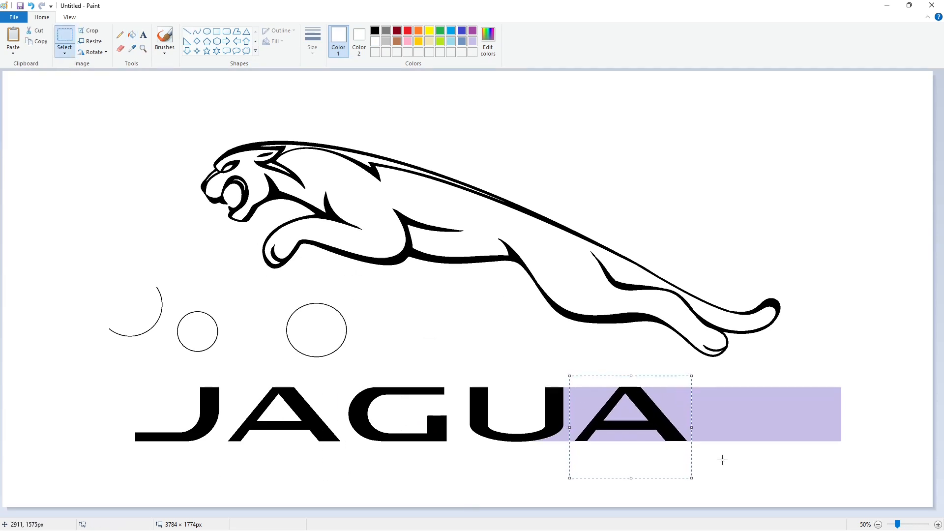
pyautogui.click(131, 35)
pyautogui.click(590, 403)
pyautogui.hotkey('ctrl', 'z')
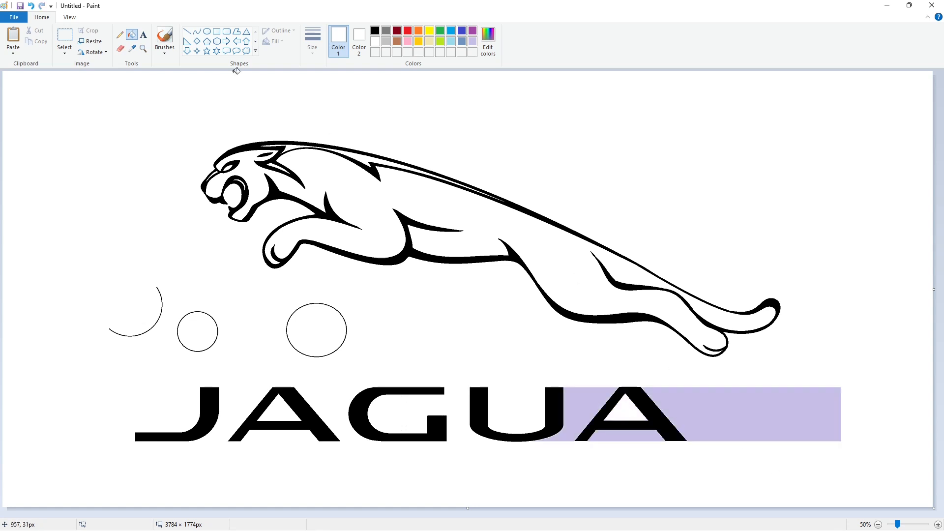
# - Draw two parallel black vertical lines across the strip after the second A for the R's stem
pyautogui.click(187, 31)
pyautogui.click(374, 30)
pyautogui.moveTo(705, 382); pyautogui.dragTo(705, 461)
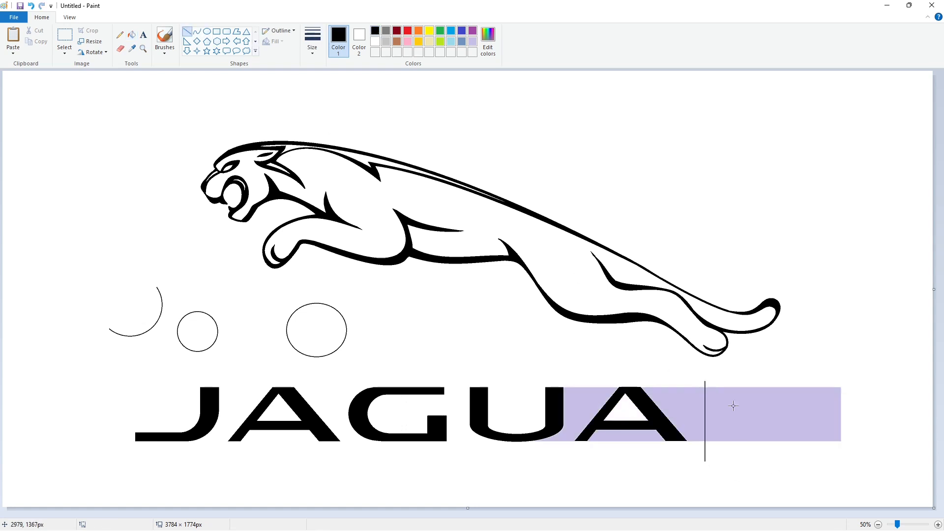
pyautogui.moveTo(723, 381); pyautogui.dragTo(724, 460)
# - Draw a black ellipse at the strip's upper edge and a smaller overlapping circle for the R's outer and inner bowl curves
pyautogui.click(207, 31)
pyautogui.moveTo(761, 389)
pyautogui.mouseDown()
pyautogui.moveTo(799, 421)
pyautogui.moveTo(780, 388)
pyautogui.moveTo(779, 416)
pyautogui.mouseUp()
pyautogui.click(847, 398)
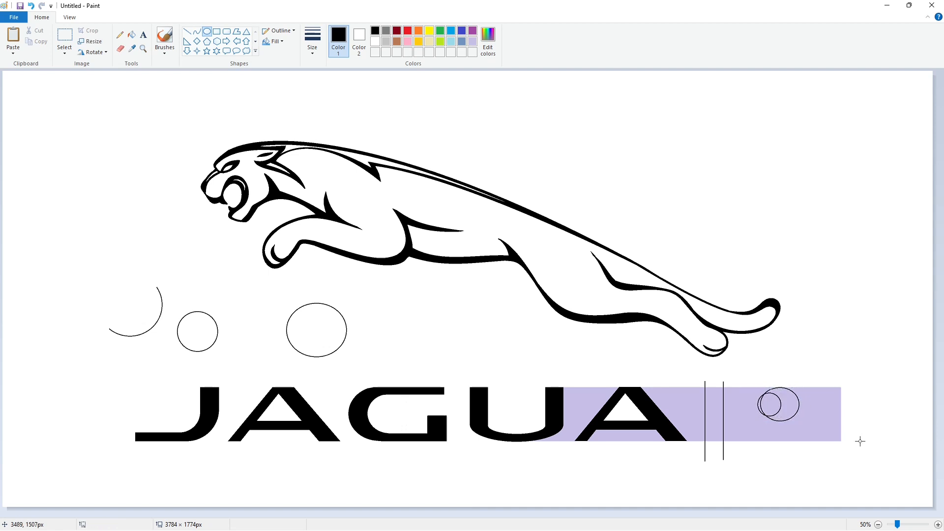
pyautogui.click(859, 441)
# - Draw black horizontal lines from the inner circle's top and bottom and the outer ellipse's bottom to the R's stem
pyautogui.click(917, 525)
pyautogui.moveTo(462, 514); pyautogui.dragTo(922, 514)
pyautogui.scroll(-3, 702, 405)
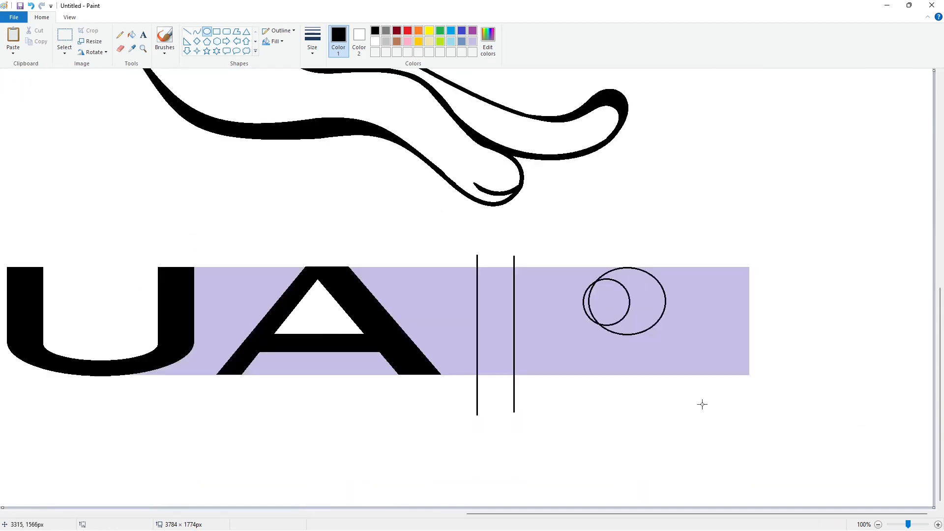
pyautogui.click(187, 31)
pyautogui.moveTo(609, 325); pyautogui.dragTo(465, 325)
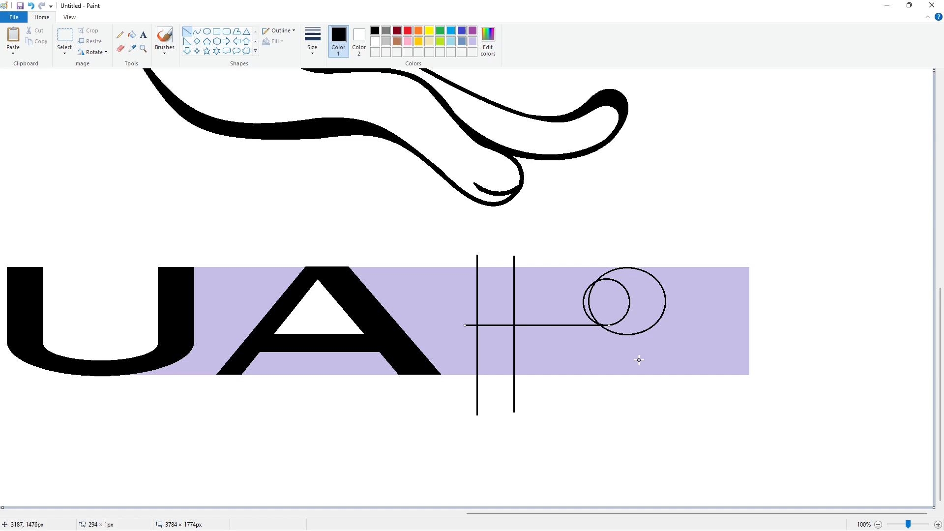
pyautogui.click(588, 344)
pyautogui.moveTo(629, 334); pyautogui.dragTo(505, 334)
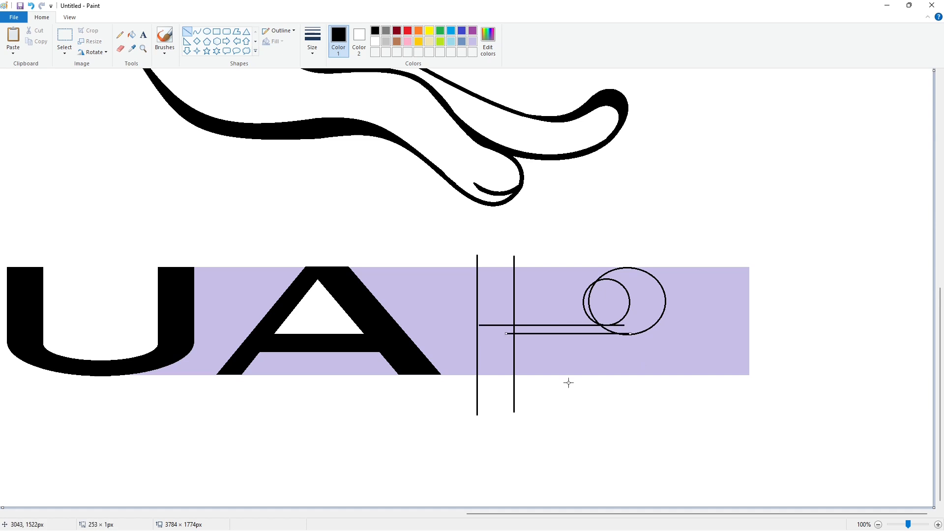
pyautogui.click(569, 382)
pyautogui.moveTo(608, 279); pyautogui.dragTo(484, 279)
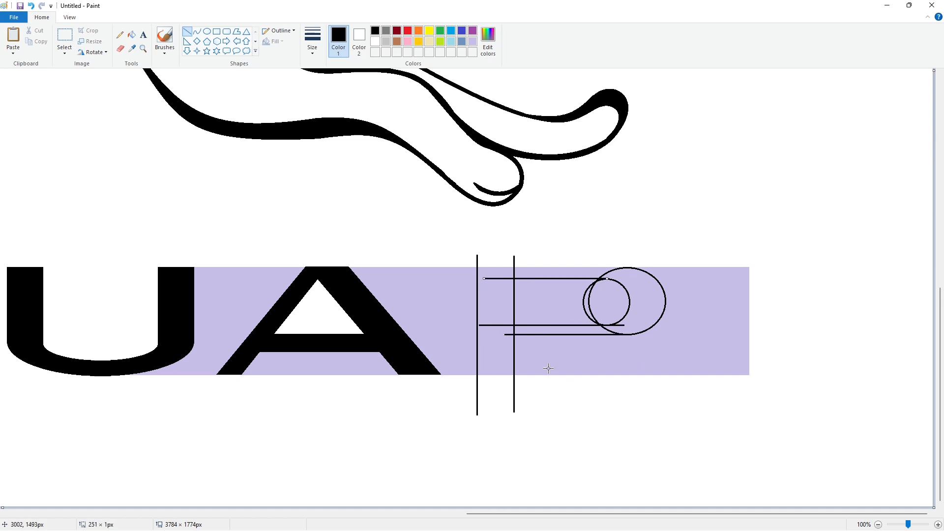
pyautogui.click(549, 366)
# - Fill the R's stem, lower bar, bowl and upper bar with black
pyautogui.click(132, 34)
pyautogui.click(497, 295)
pyautogui.click(644, 301)
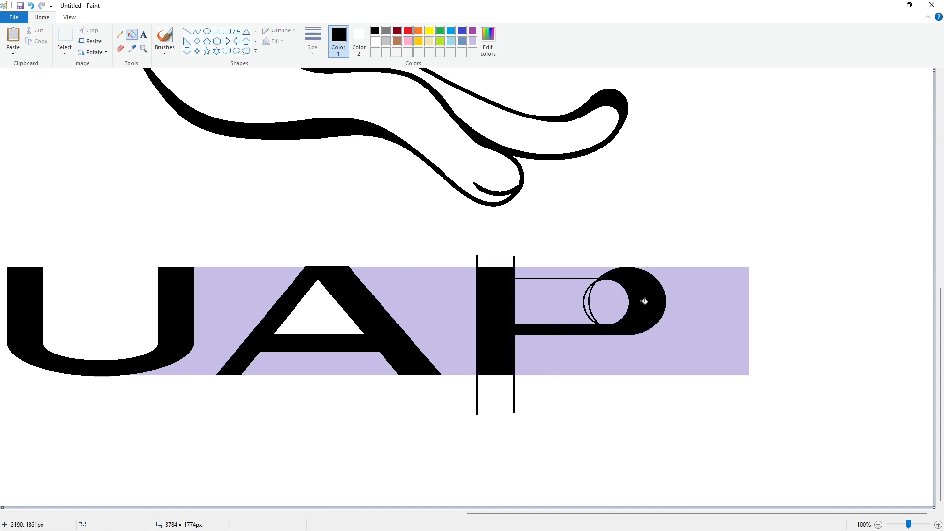
pyautogui.click(597, 272)
# - Draw short lavender lines inside the R's bowl to separate the leftover arcs from its upper and lower bars
pyautogui.click(473, 42)
pyautogui.click(187, 31)
pyautogui.moveTo(608, 282); pyautogui.dragTo(579, 283)
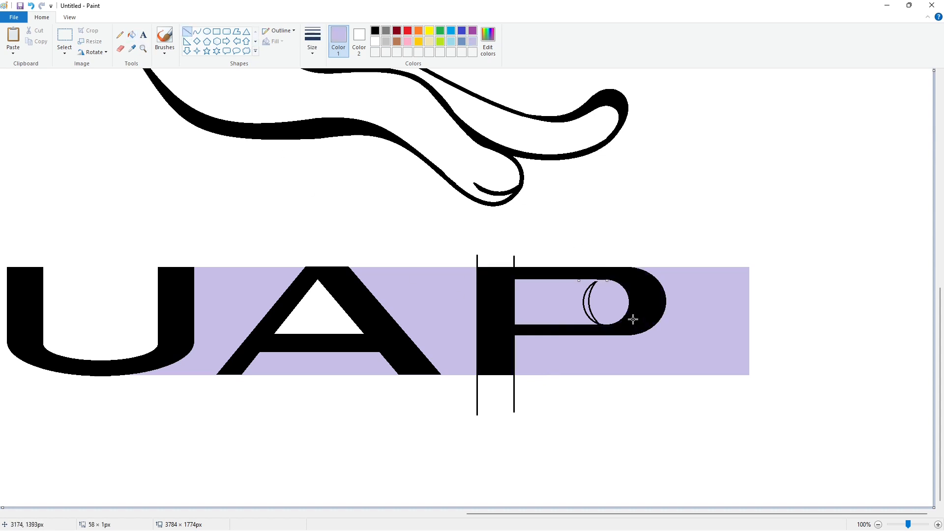
pyautogui.moveTo(605, 321); pyautogui.dragTo(578, 321)
pyautogui.click(643, 340)
# - Redraw the lower edge of the R's upper bar with a black line and fill the leftover arcs in the bowl lavender
pyautogui.click(375, 30)
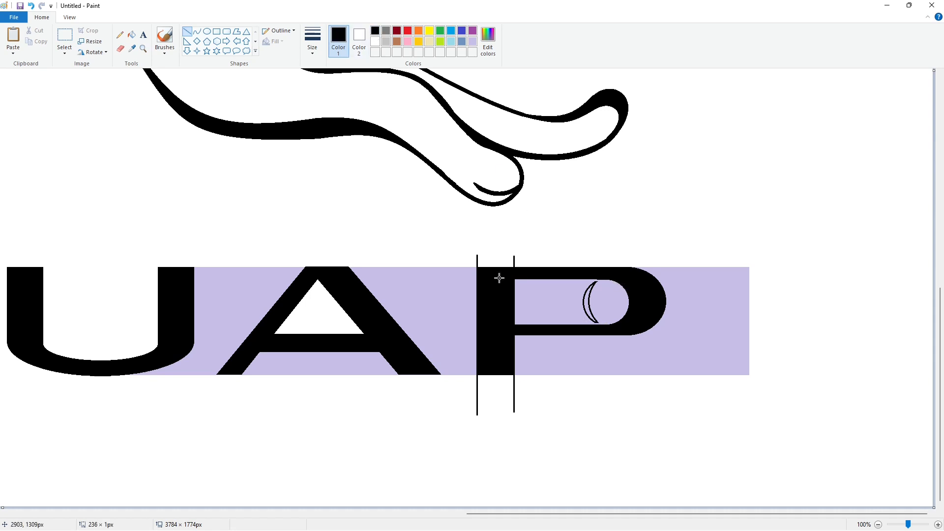
pyautogui.moveTo(499, 279); pyautogui.dragTo(615, 278)
pyautogui.click(132, 35)
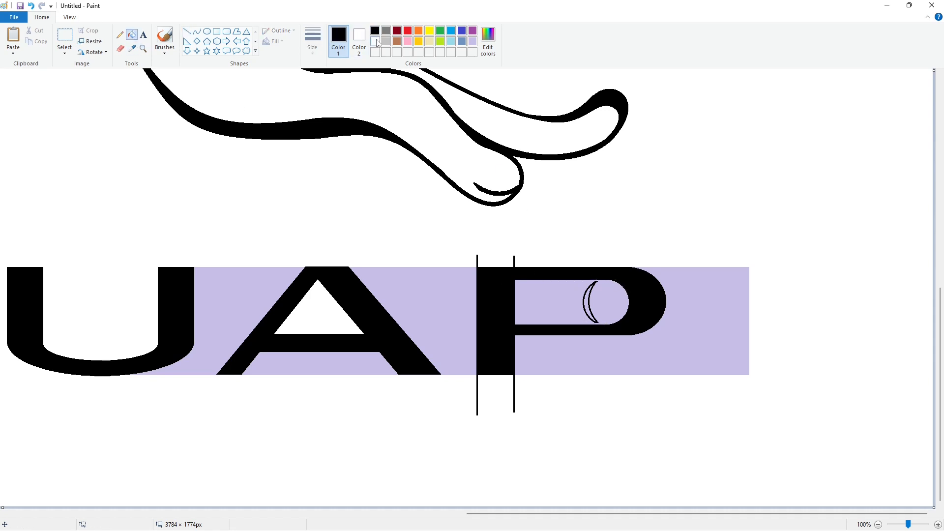
pyautogui.click(374, 42)
pyautogui.click(472, 41)
pyautogui.click(589, 302)
# - Draw two parallel black diagonal lines from the R's lower bar past the strip and fill the leg between them black
pyautogui.click(878, 524)
pyautogui.click(187, 34)
pyautogui.click(375, 31)
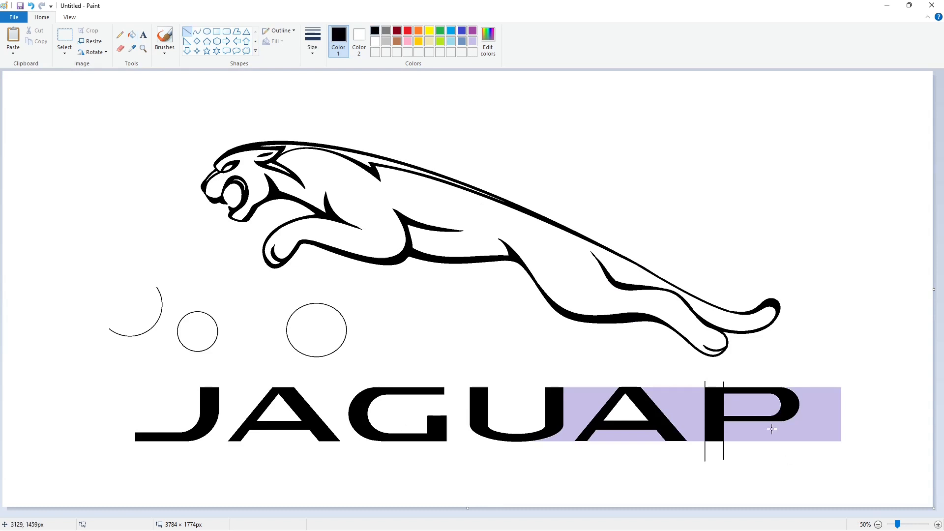
pyautogui.moveTo(772, 421)
pyautogui.mouseDown()
pyautogui.moveTo(819, 450)
pyautogui.moveTo(799, 451)
pyautogui.mouseUp()
pyautogui.click(131, 35)
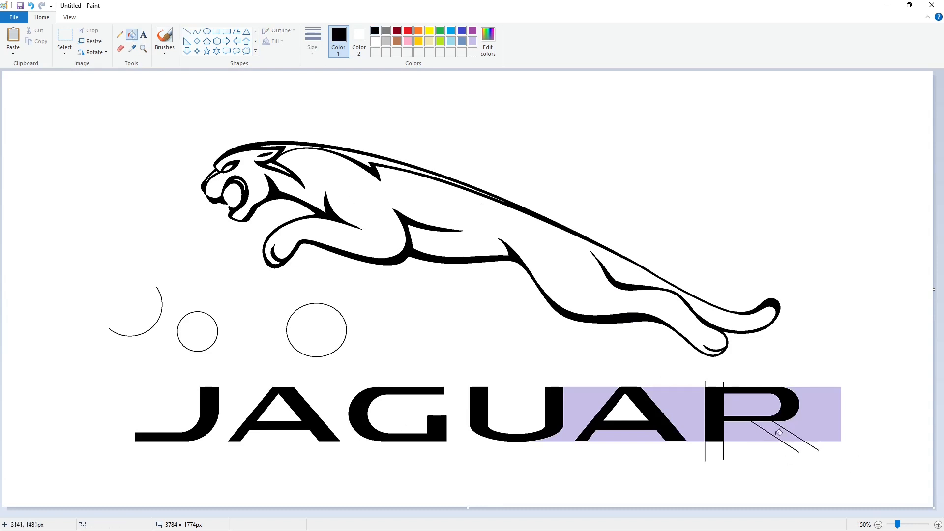
pyautogui.click(777, 431)
# - Cut the R's guide lines with white lines of the second thickness above and below the letter, and fill the detached stubs white
pyautogui.click(937, 524)
pyautogui.scroll(-5, 396, 441)
pyautogui.moveTo(396, 513); pyautogui.dragTo(870, 514)
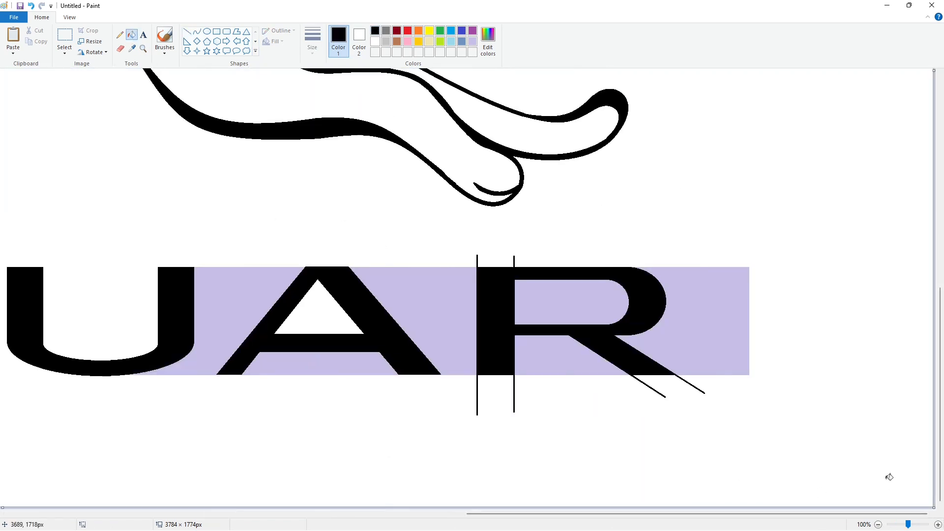
pyautogui.click(187, 31)
pyautogui.click(313, 39)
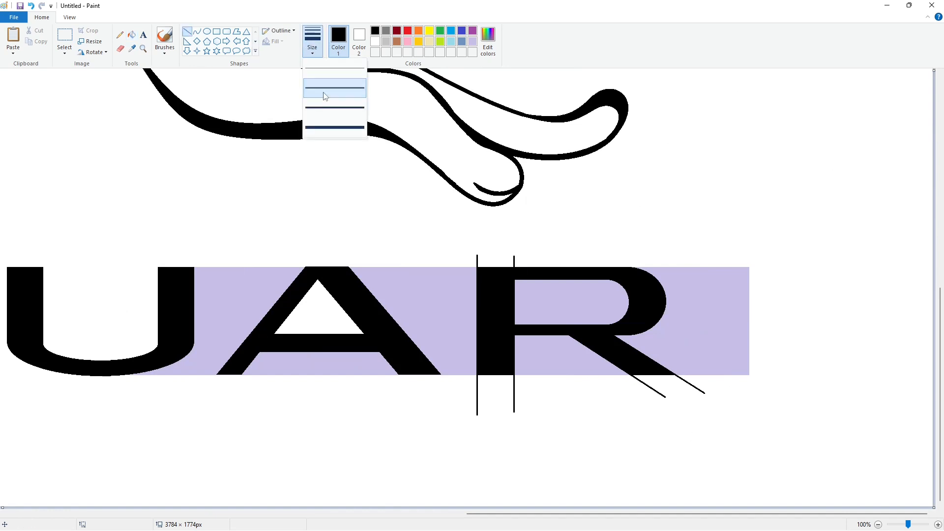
pyautogui.click(334, 88)
pyautogui.click(374, 42)
pyautogui.moveTo(465, 262); pyautogui.dragTo(549, 261)
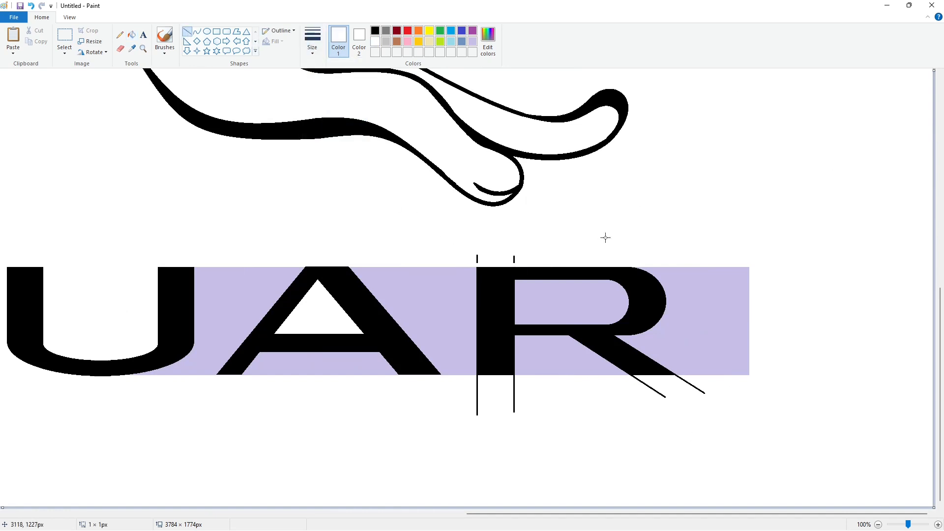
pyautogui.click(131, 34)
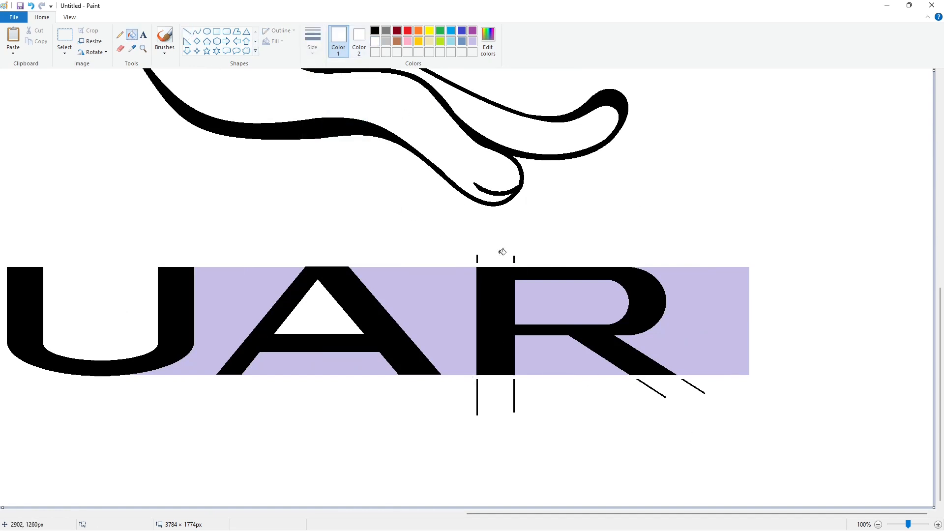
pyautogui.click(655, 390)
pyautogui.click(693, 386)
# - Fill the leftover construction arc and the two circle outlines above the lettering with white
pyautogui.click(878, 524)
pyautogui.click(375, 30)
pyautogui.click(938, 524)
pyautogui.click(374, 41)
pyautogui.scroll(-5, 344, 236)
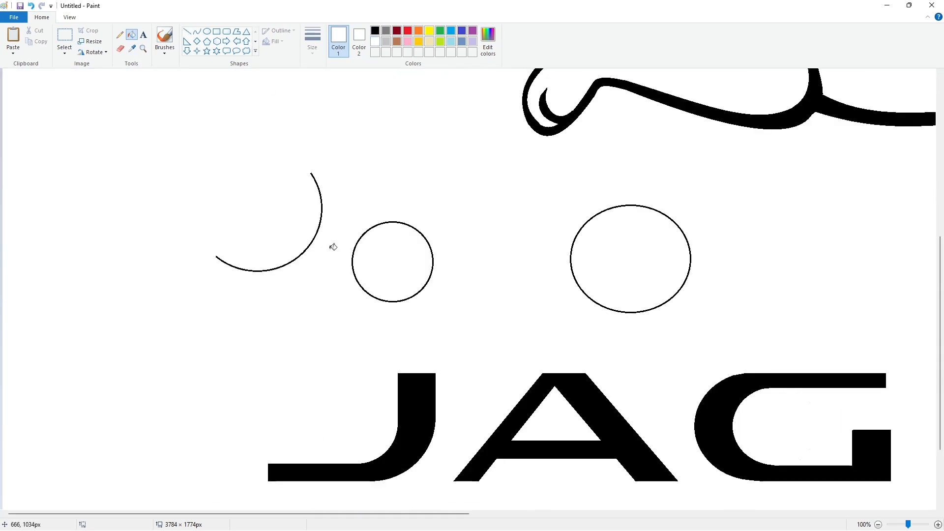
pyautogui.click(314, 238)
pyautogui.click(355, 246)
pyautogui.click(572, 244)
pyautogui.click(877, 524)
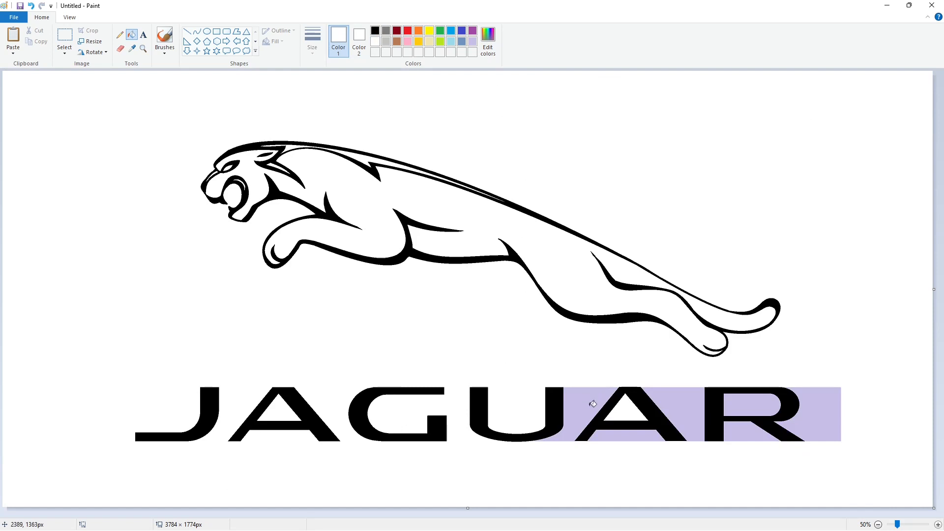
# - Fill the remaining lavender strip areas around the second A and inside and around the R with white
pyautogui.click(593, 403)
pyautogui.click(746, 406)
pyautogui.click(747, 427)
pyautogui.click(824, 419)
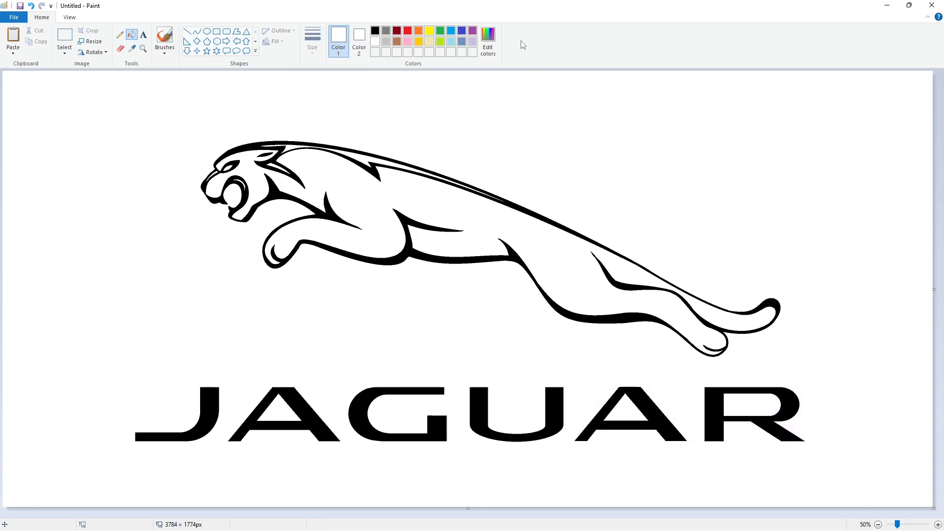